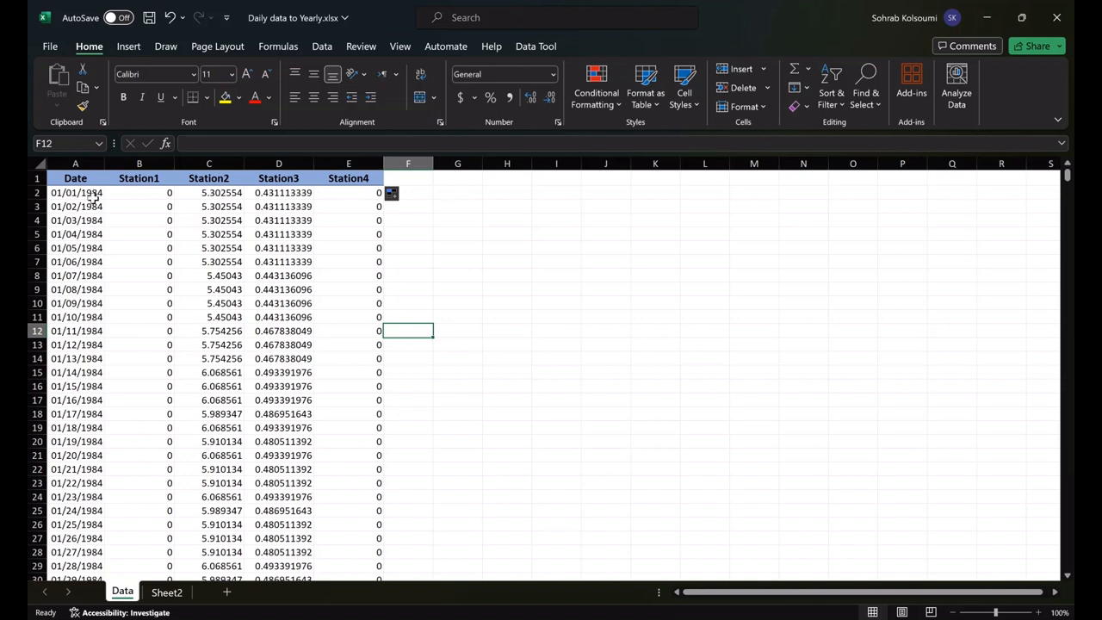
- Select the daily values of all four stations, B2:E11689 on the Data sheet, and open the CDDM column-to-monthly converter
{"action": "left_click", "coordinate": [138, 193]}
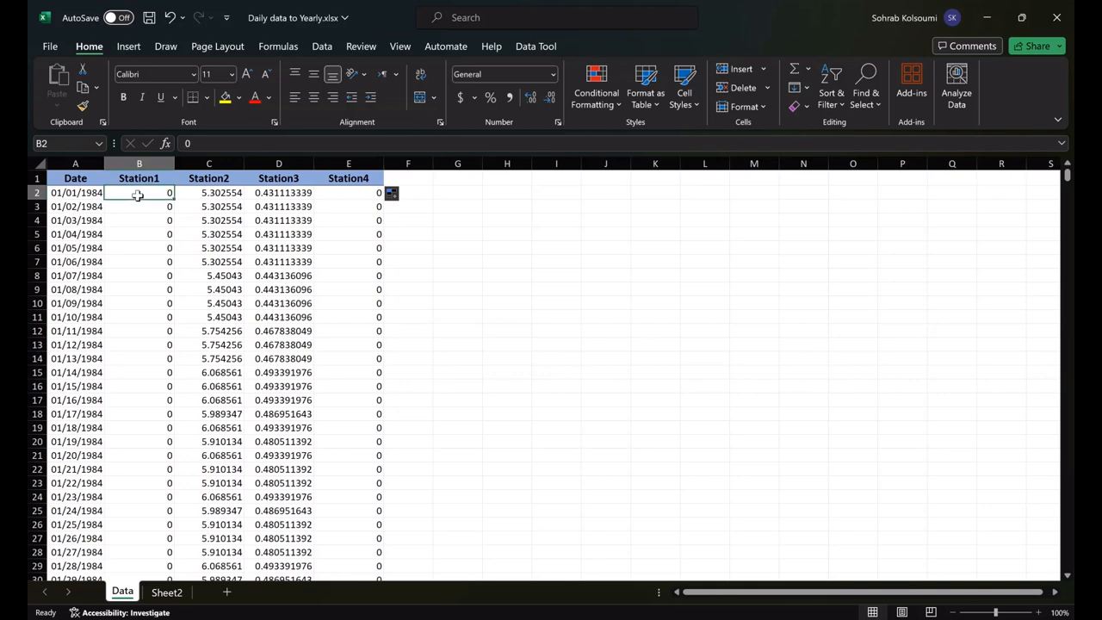
{"action": "left_click_drag", "start_coordinate": [1066, 188], "coordinate": [1071, 583]}
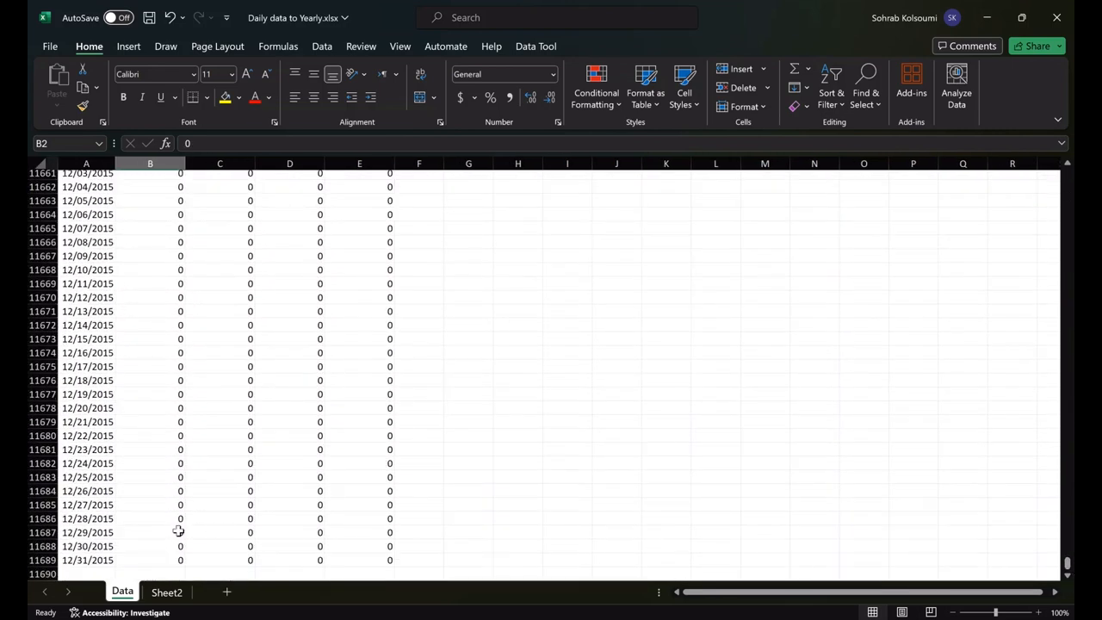
{"action": "left_click", "coordinate": [383, 561], "text": "shift"}
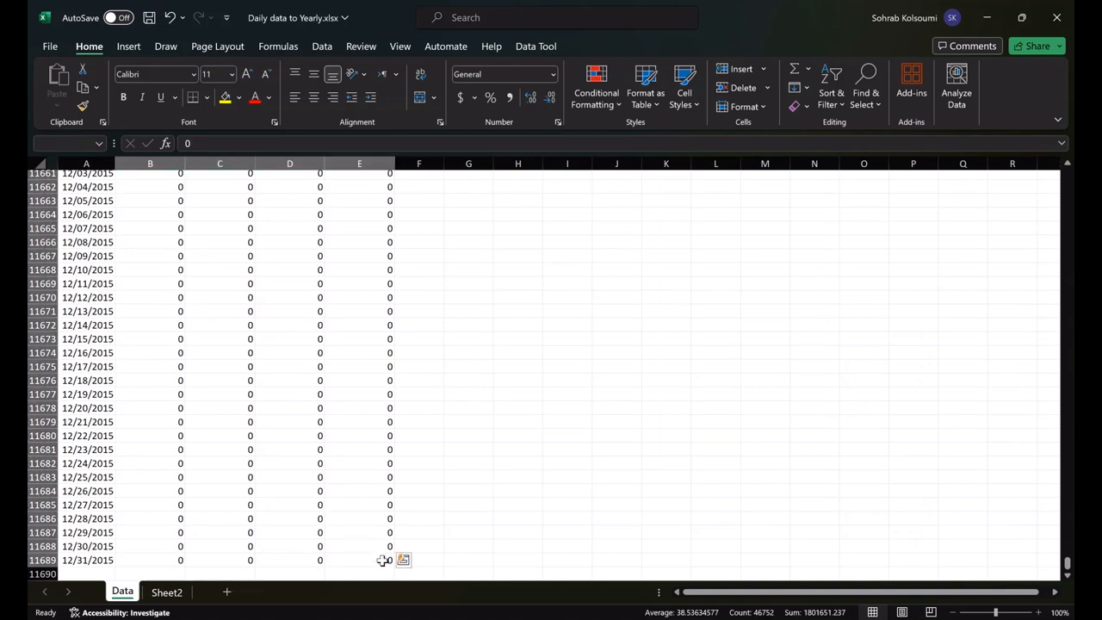
{"action": "left_click", "coordinate": [383, 560], "text": "ctrl"}
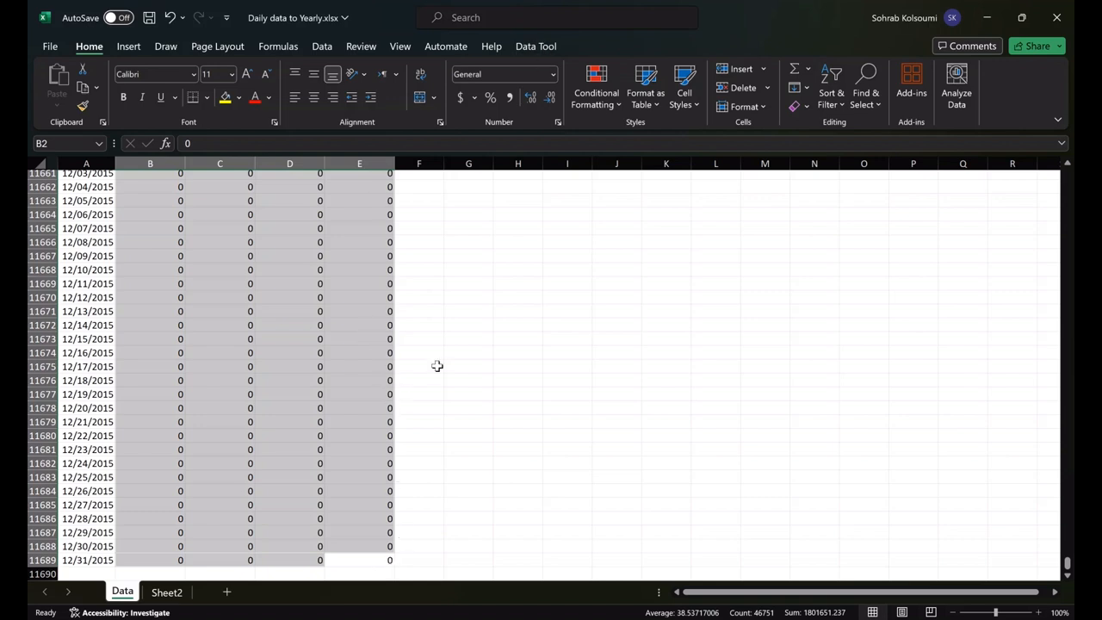
{"action": "left_click", "coordinate": [356, 558]}
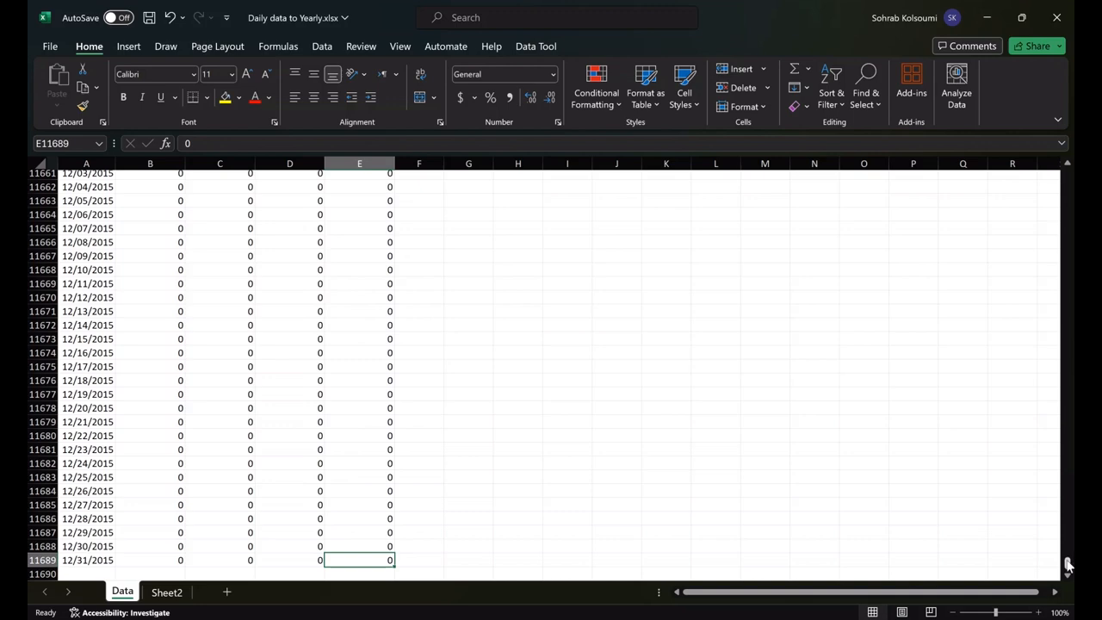
{"action": "left_click_drag", "start_coordinate": [1068, 564], "coordinate": [1057, 147]}
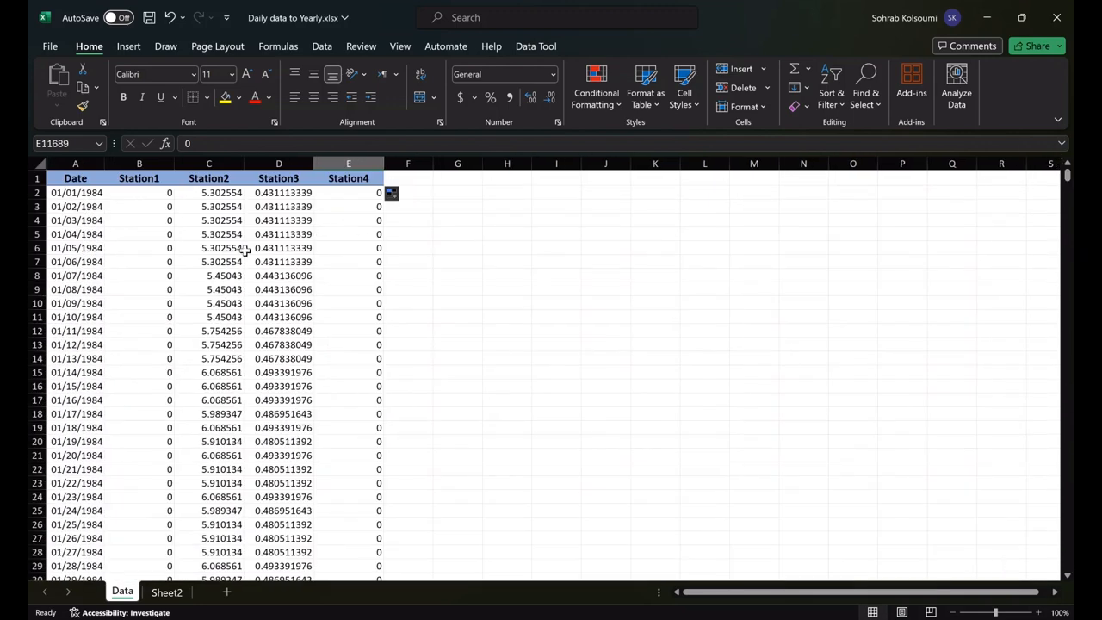
{"action": "left_click", "coordinate": [145, 193], "text": "shift"}
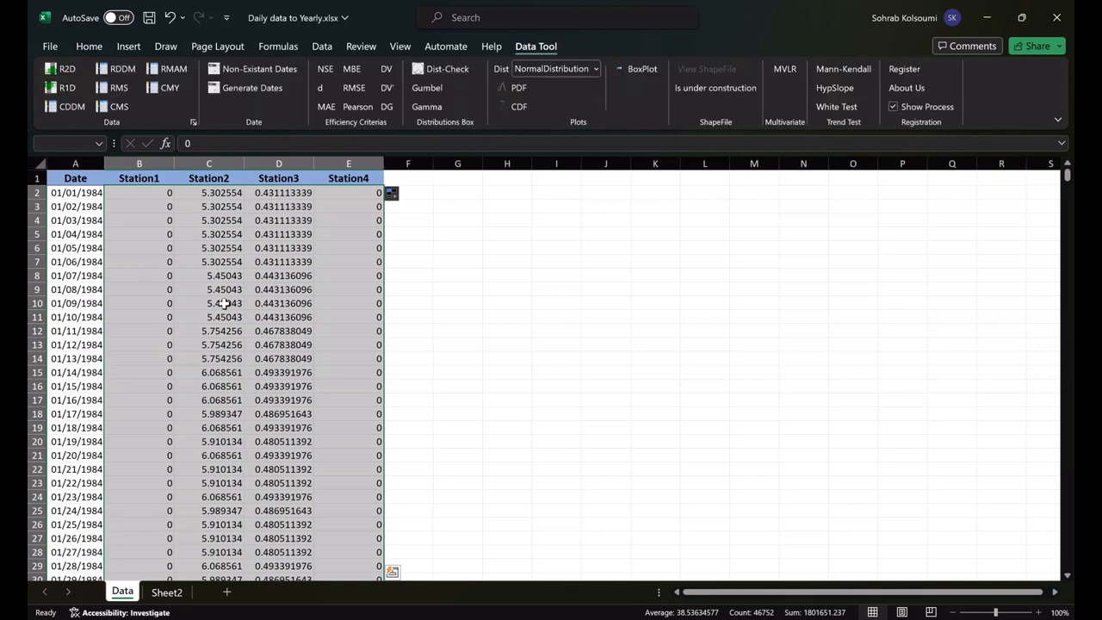
{"action": "left_click", "coordinate": [62, 108]}
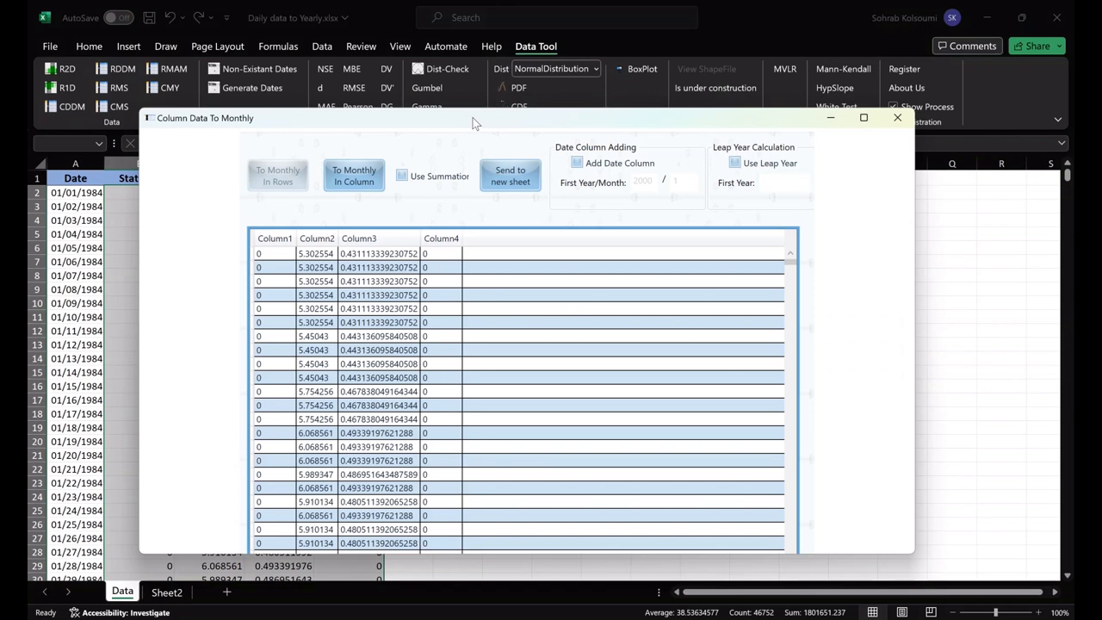
- Enable summation for the monthly conversion, add a date column starting in 1984, and use leap years with first year 1984
{"action": "left_click_drag", "start_coordinate": [472, 123], "coordinate": [512, 126]}
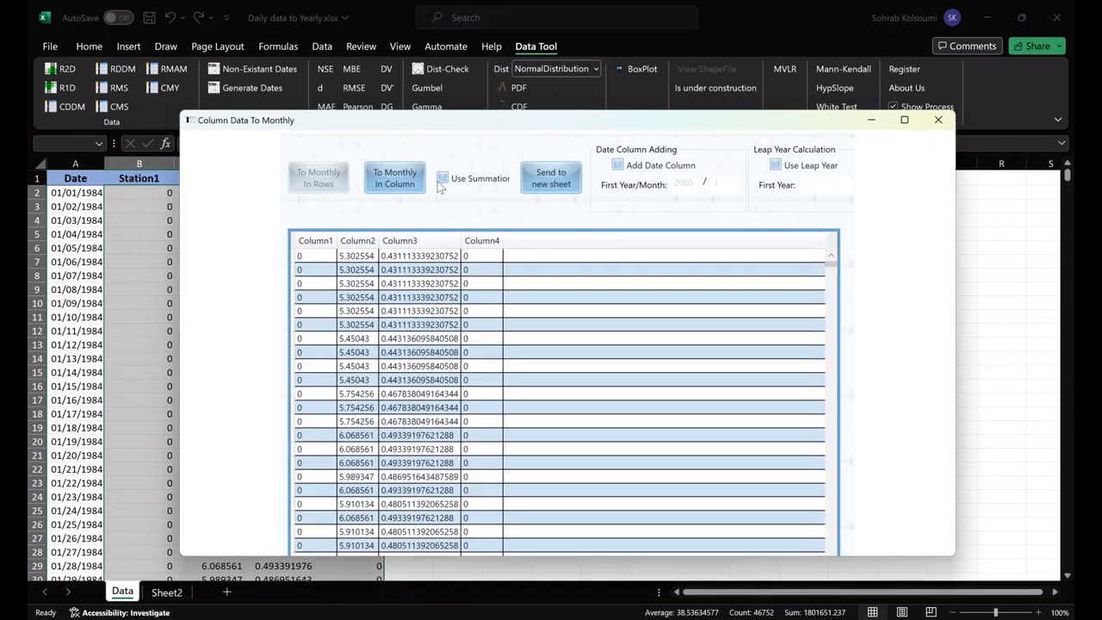
{"action": "left_click", "coordinate": [442, 180]}
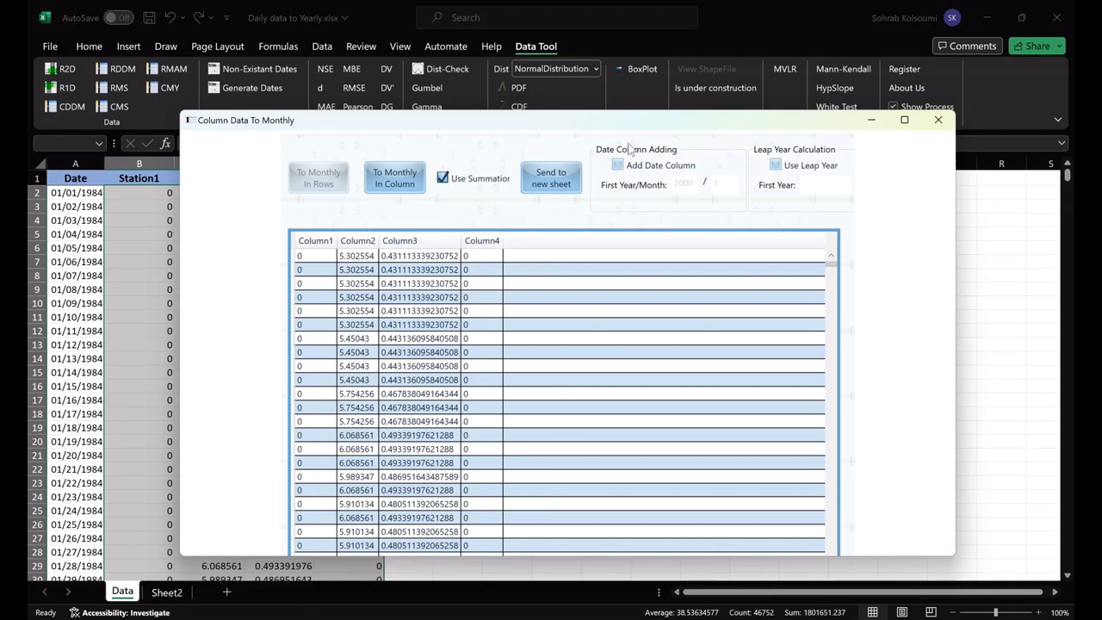
{"action": "left_click", "coordinate": [618, 167]}
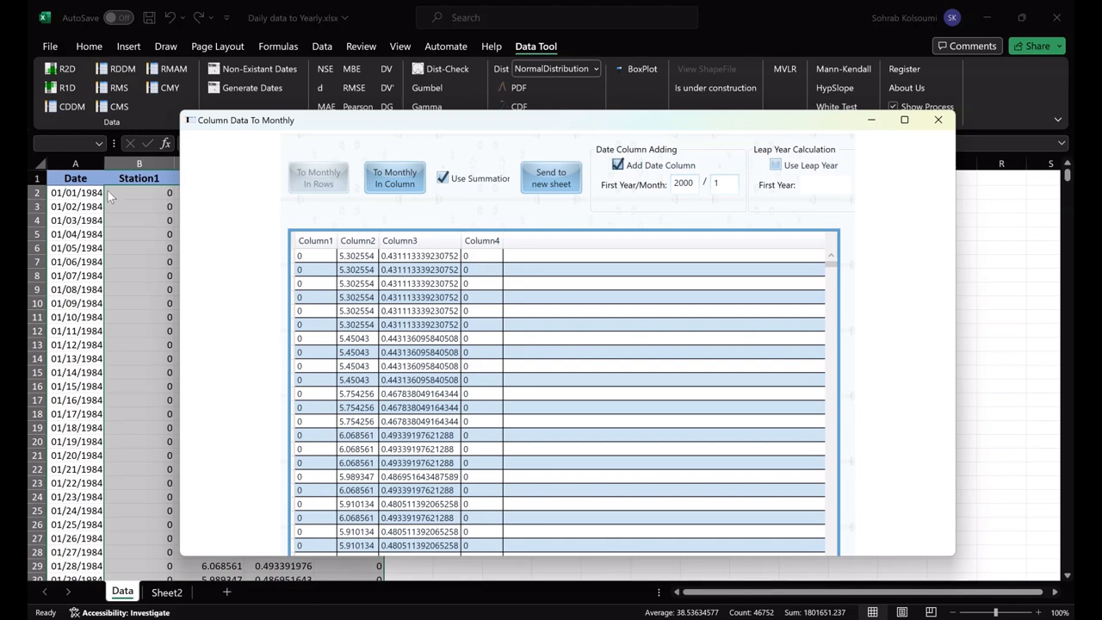
{"action": "double_click", "coordinate": [682, 183]}
{"action": "type", "text": "1984"}
{"action": "left_click", "coordinate": [775, 164]}
{"action": "left_click", "coordinate": [821, 185]}
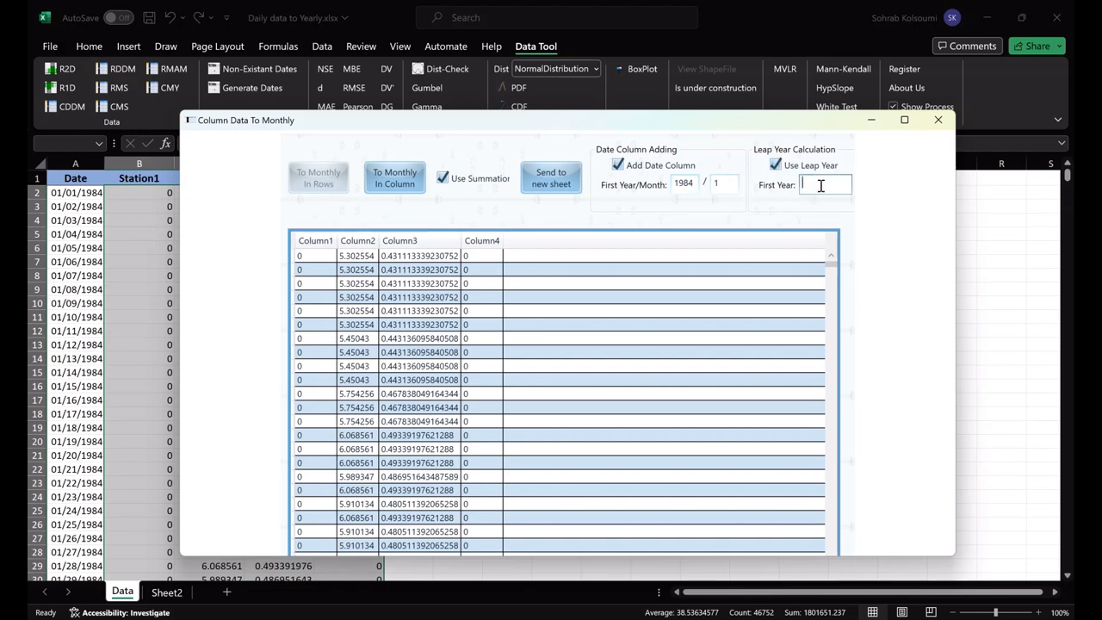
{"action": "type", "text": "1984"}
- Convert the daily data to monthly values in columns and send the result to a new sheet
{"action": "left_click", "coordinate": [381, 184]}
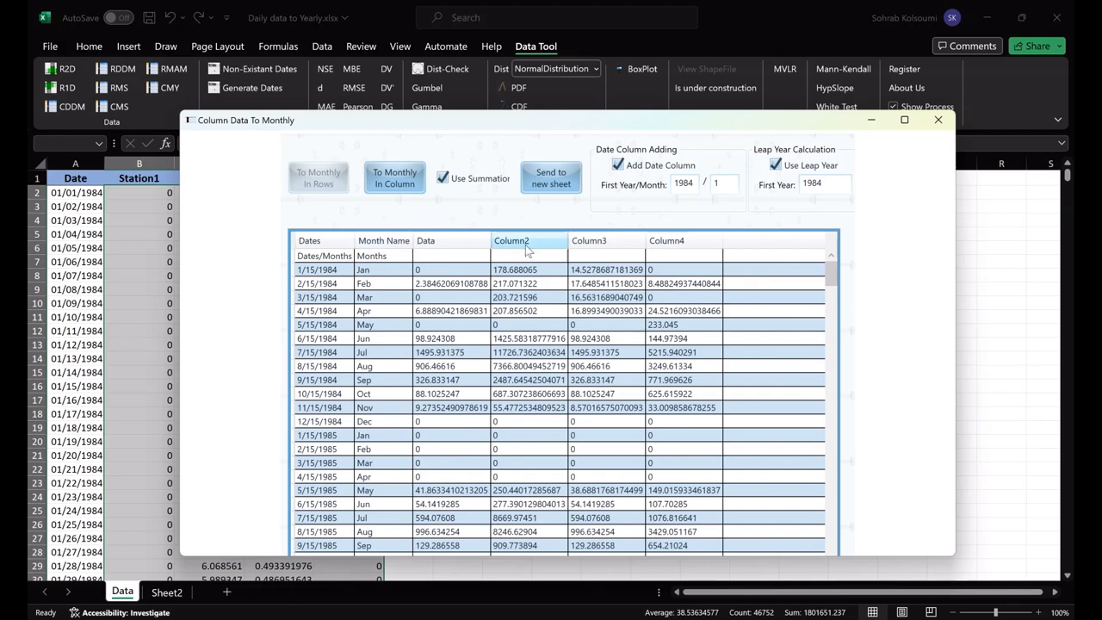
{"action": "left_click", "coordinate": [560, 185]}
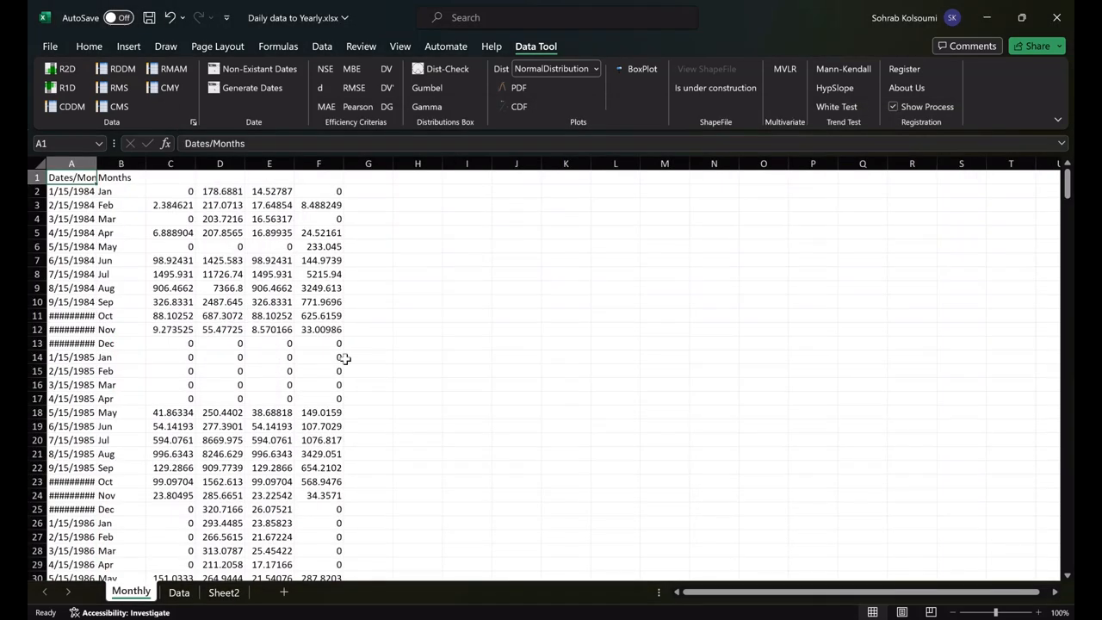
- Copy the Station1 to Station4 headers from the Data sheet into row 1 of the Monthly sheet, starting at C1
{"action": "left_click", "coordinate": [184, 594]}
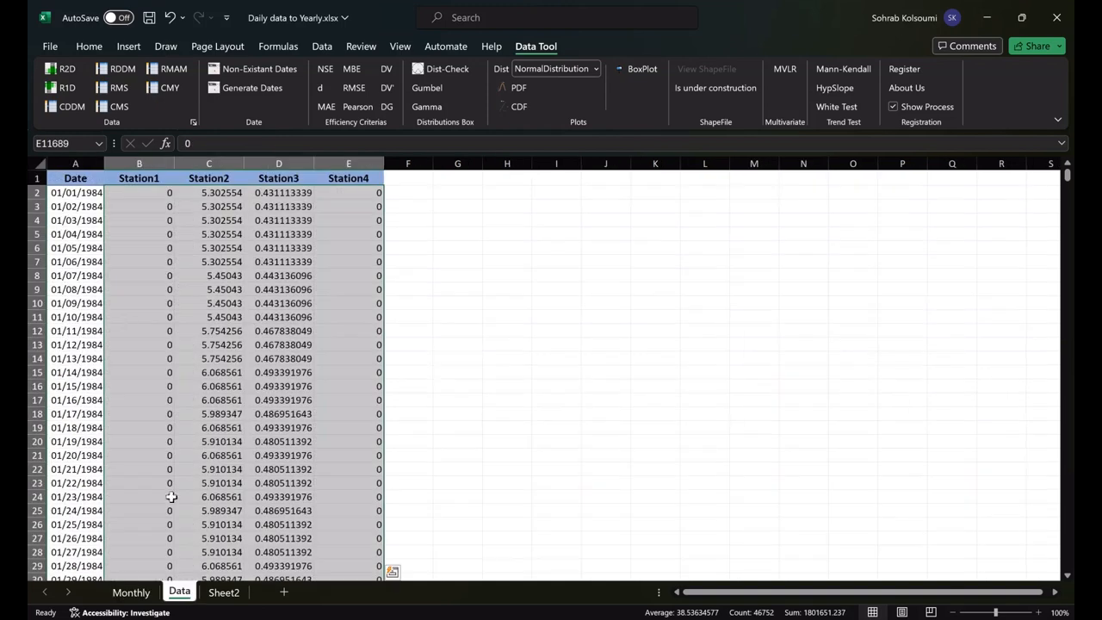
{"action": "left_click", "coordinate": [154, 181]}
{"action": "left_click_drag", "start_coordinate": [166, 179], "coordinate": [349, 179]}
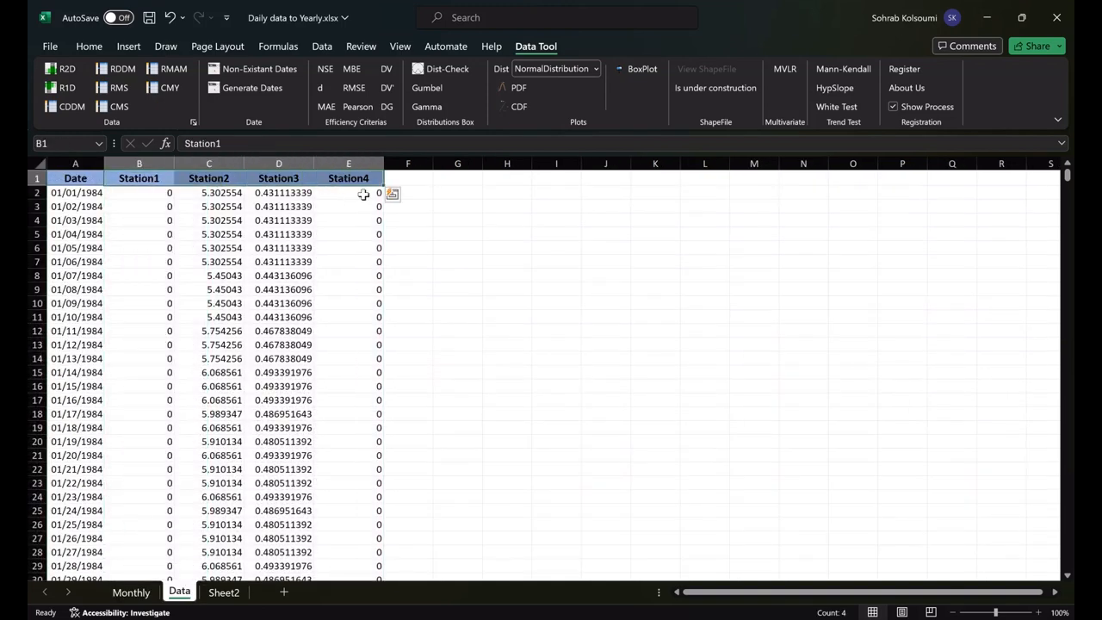
{"action": "key", "text": "ctrl+c"}
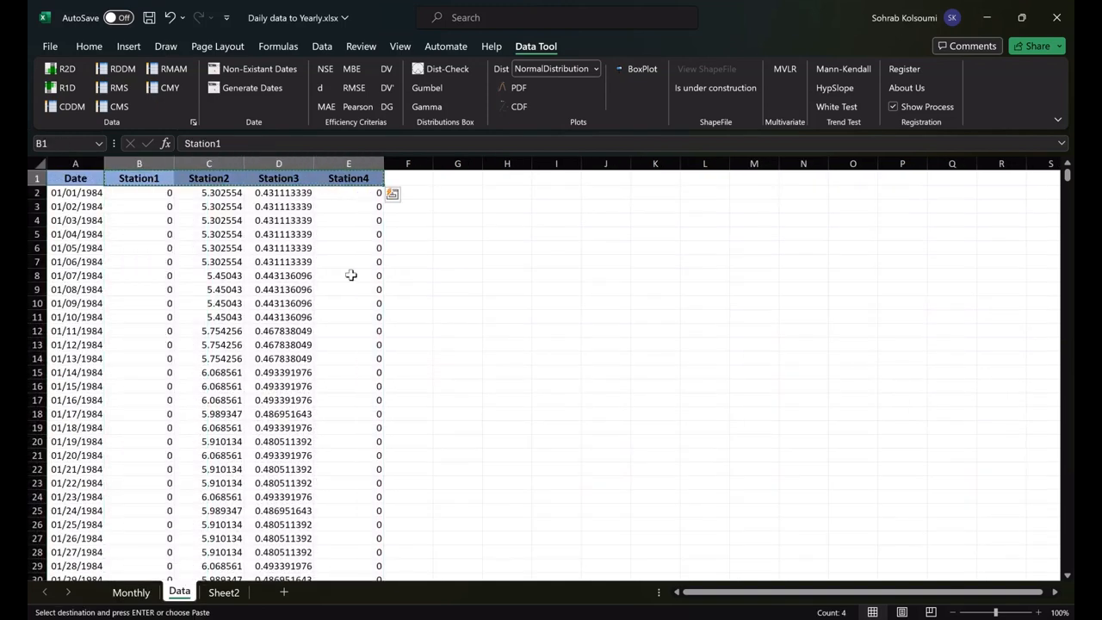
{"action": "left_click", "coordinate": [140, 593]}
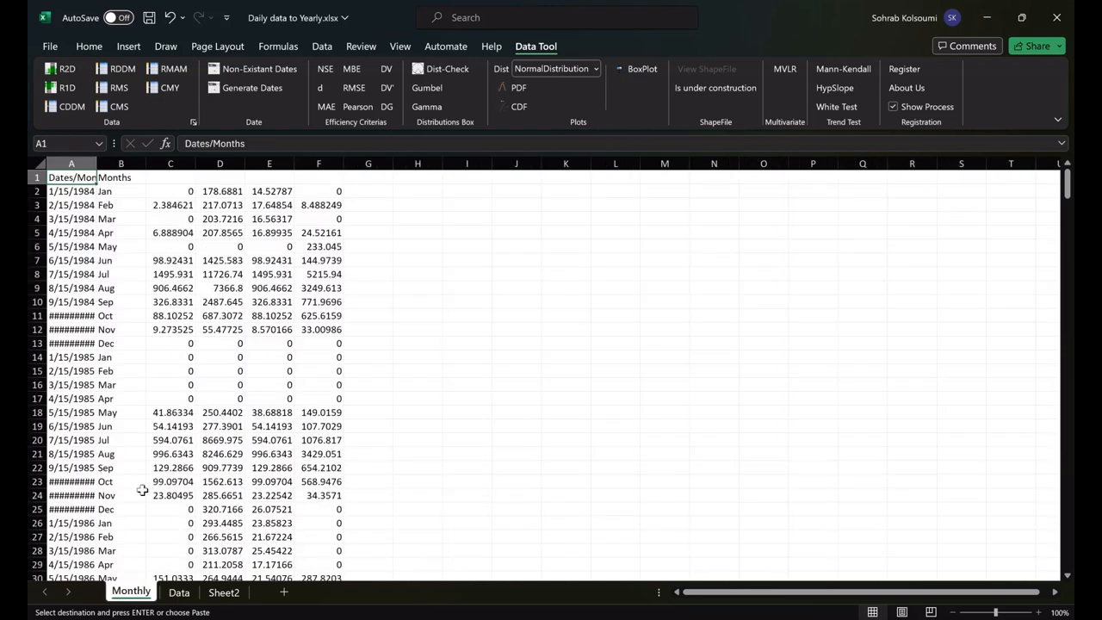
{"action": "left_click", "coordinate": [153, 178]}
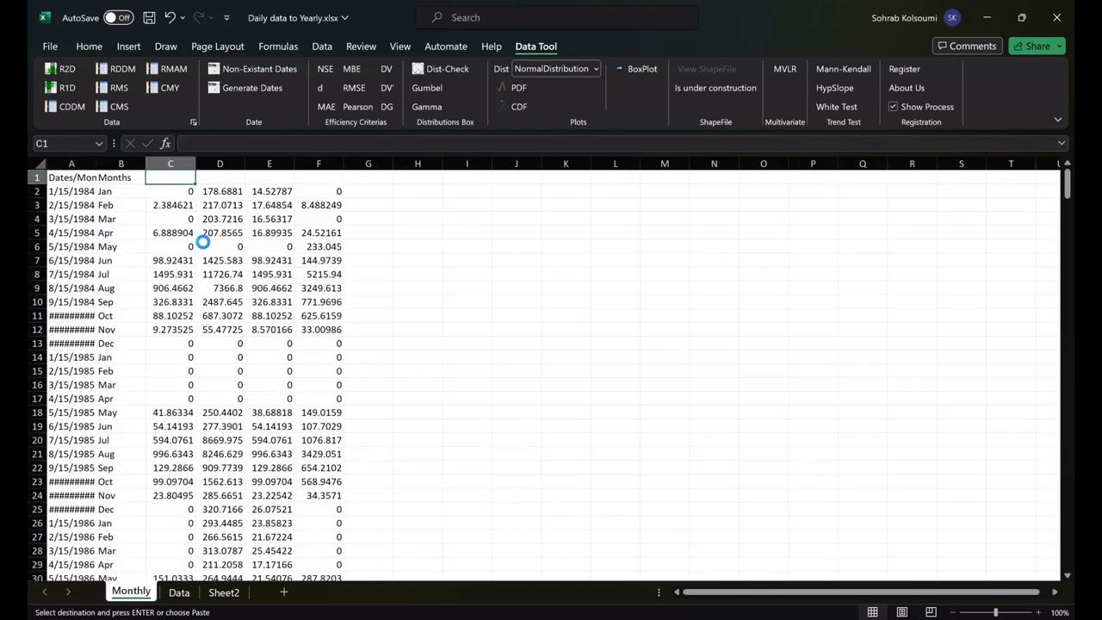
{"action": "key", "text": "ctrl+v"}
{"action": "left_click", "coordinate": [260, 207]}
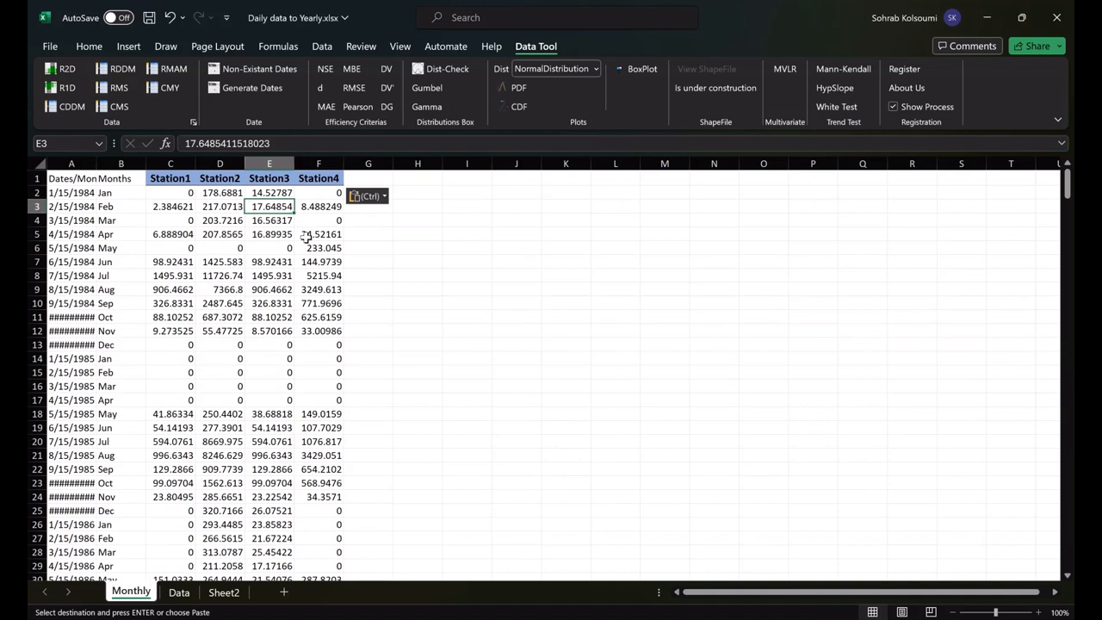
- Convert the monthly station values in C2:F385 to yearly sums with the CMY tool and send them to a new sheet
{"action": "left_click", "coordinate": [170, 197]}
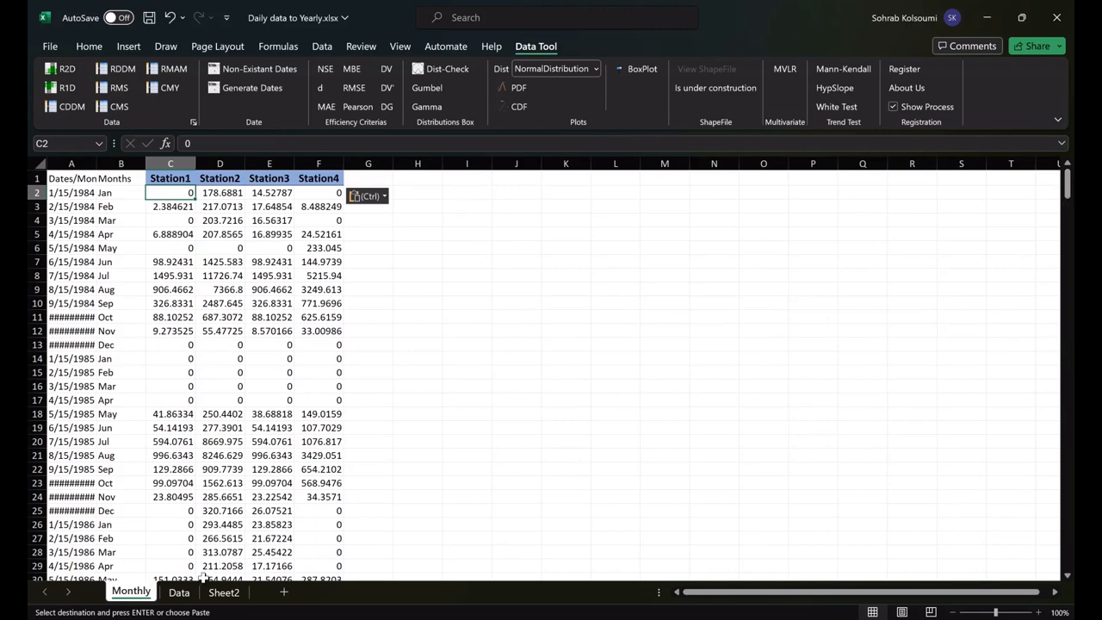
{"action": "left_click_drag", "start_coordinate": [1067, 192], "coordinate": [1063, 551]}
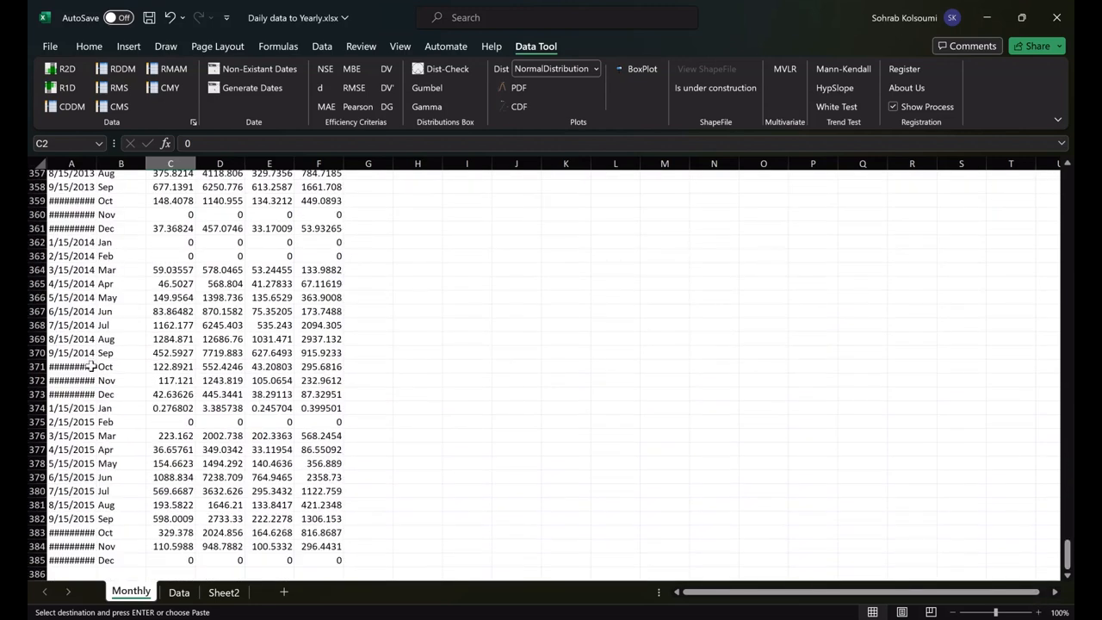
{"action": "left_click", "coordinate": [315, 560], "text": "shift"}
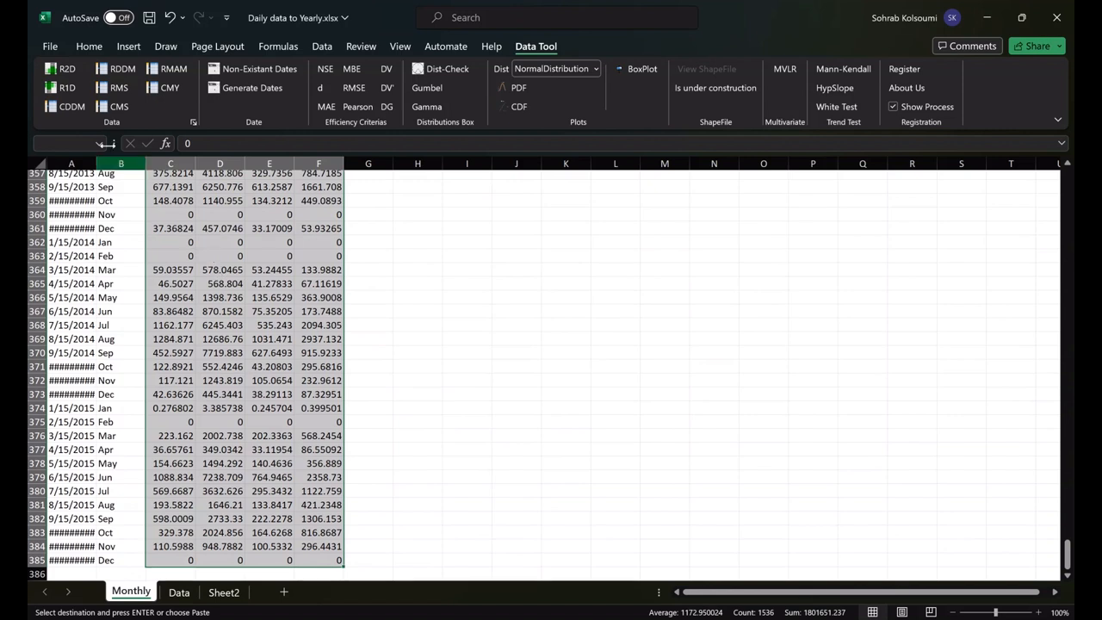
{"action": "left_click", "coordinate": [160, 89]}
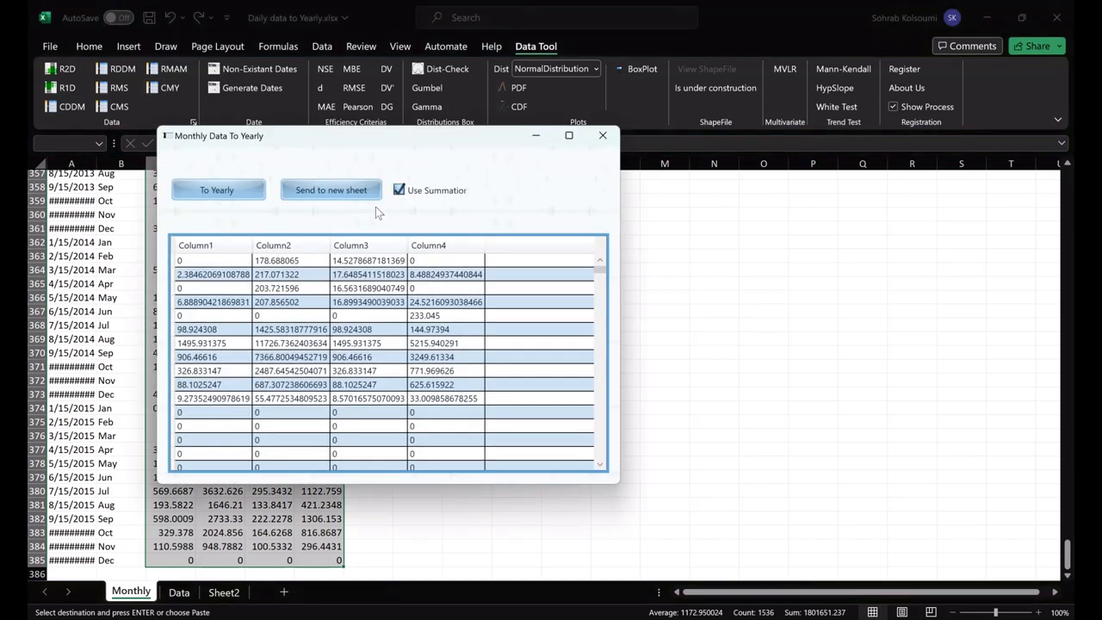
{"action": "left_click", "coordinate": [210, 191]}
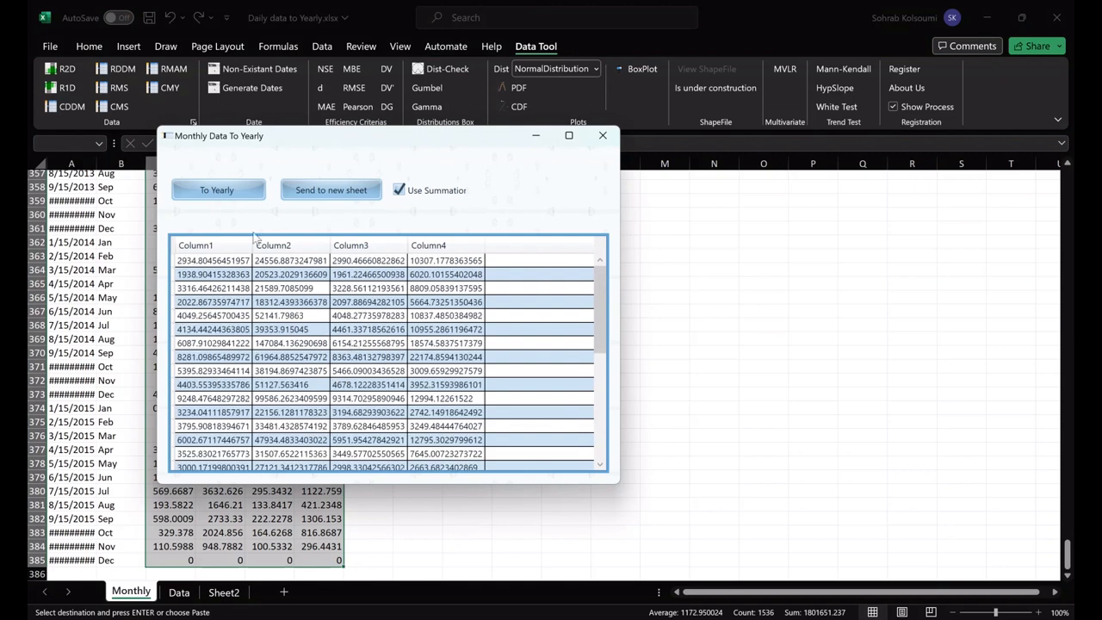
{"action": "left_click", "coordinate": [320, 187]}
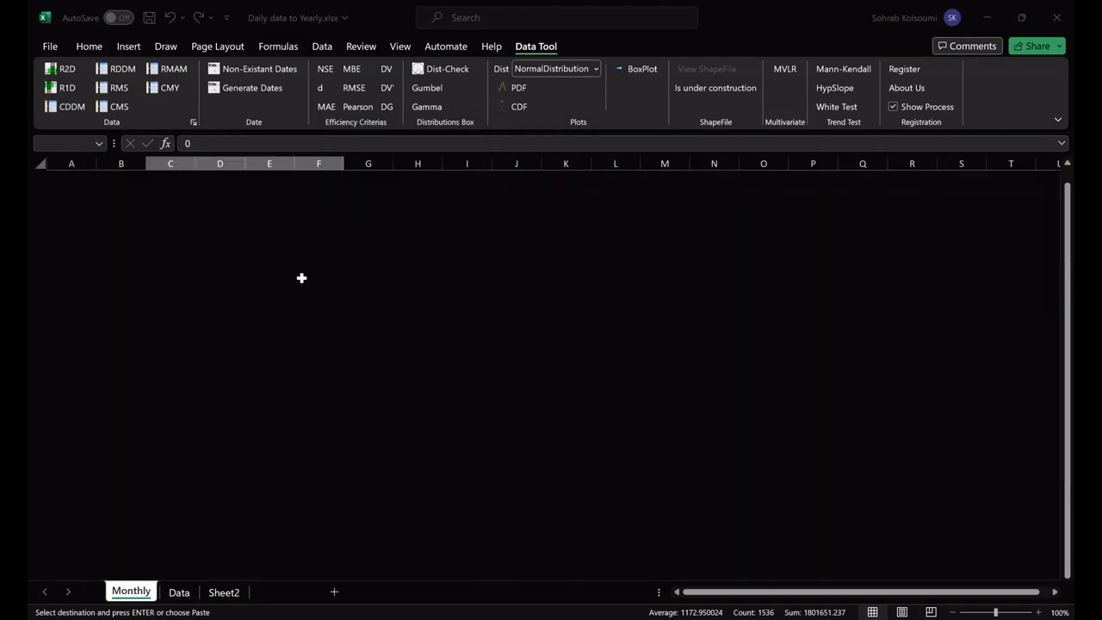
- Enter 1984 in A2 and 1985 in A3, and fill the year series down column A alongside the yearly data
{"action": "left_click", "coordinate": [81, 189]}
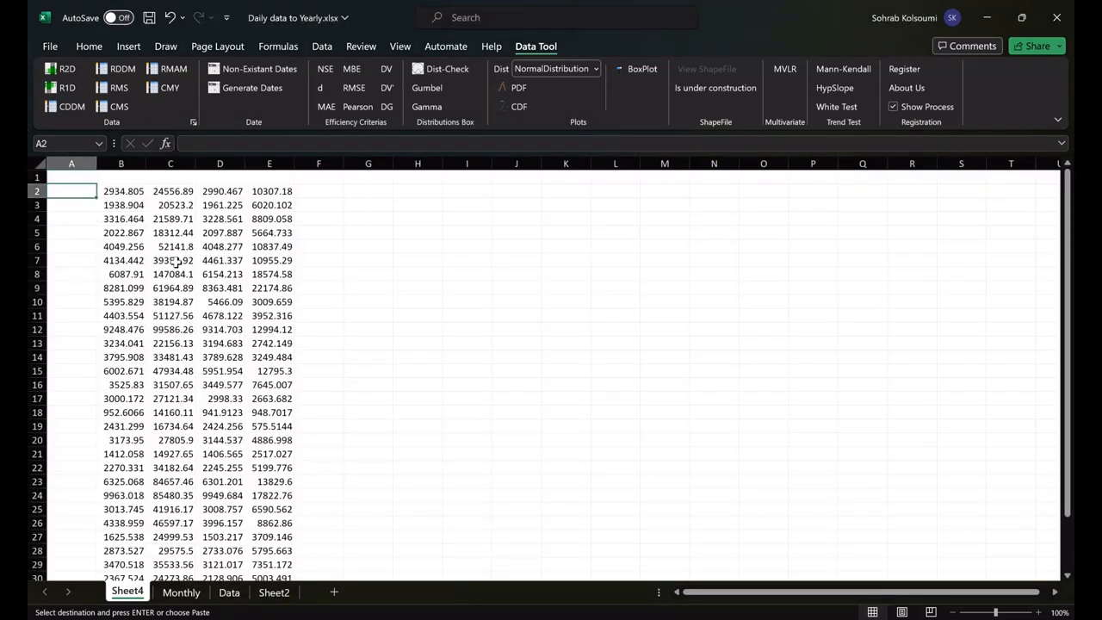
{"action": "type", "text": "1984"}
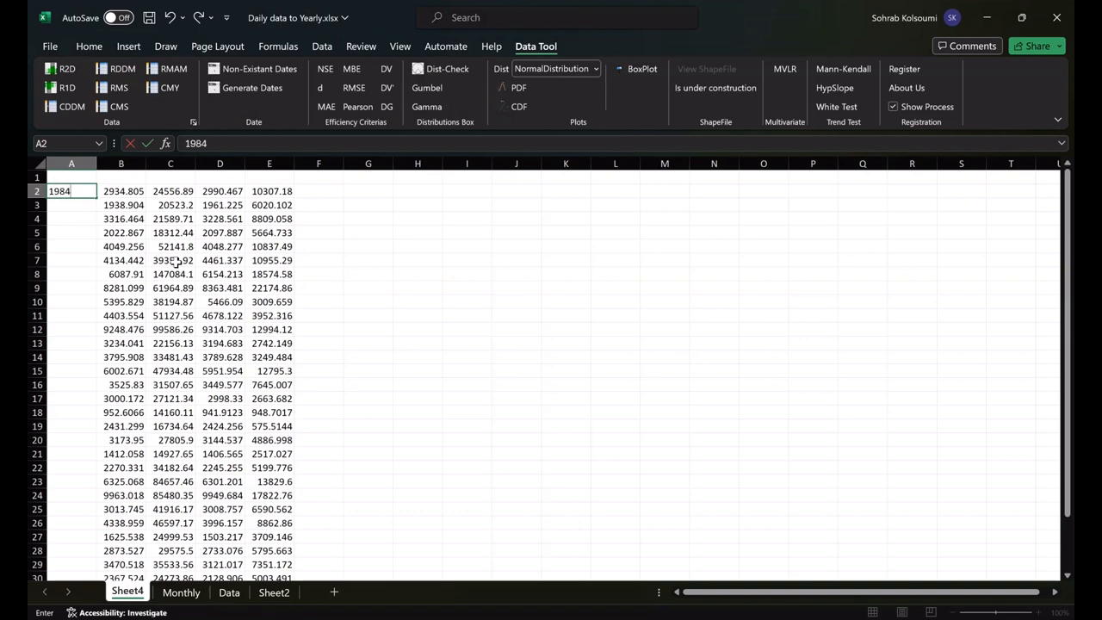
{"action": "key", "text": "Return"}
{"action": "type", "text": "1985"}
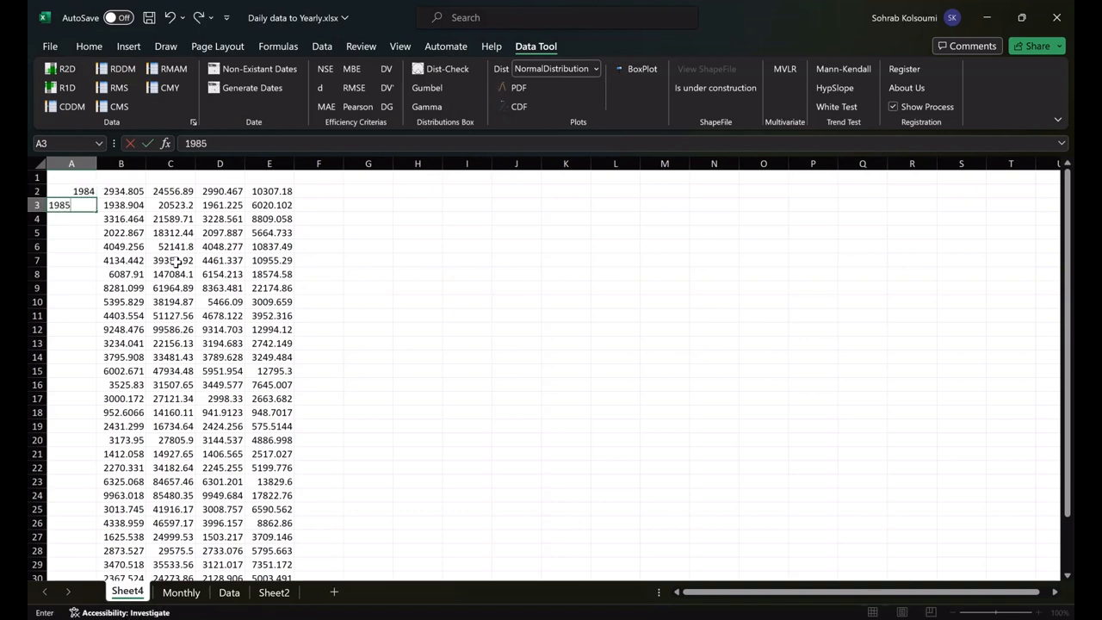
{"action": "key", "text": "Return"}
{"action": "key", "text": "Up"}
{"action": "key", "text": "Up"}
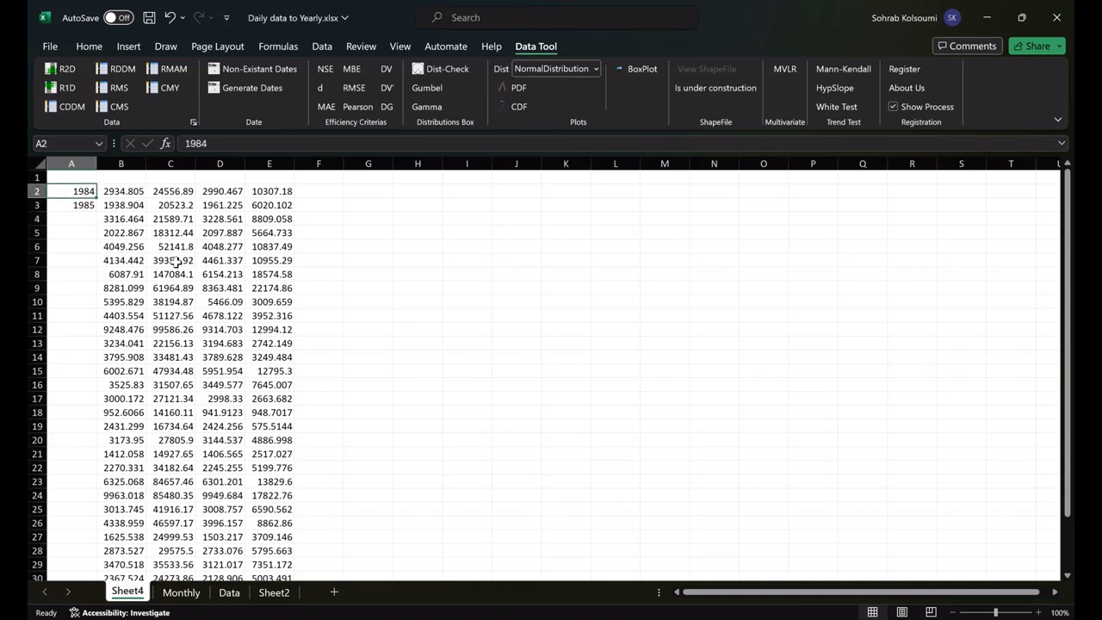
{"action": "key", "text": "shift+Down"}
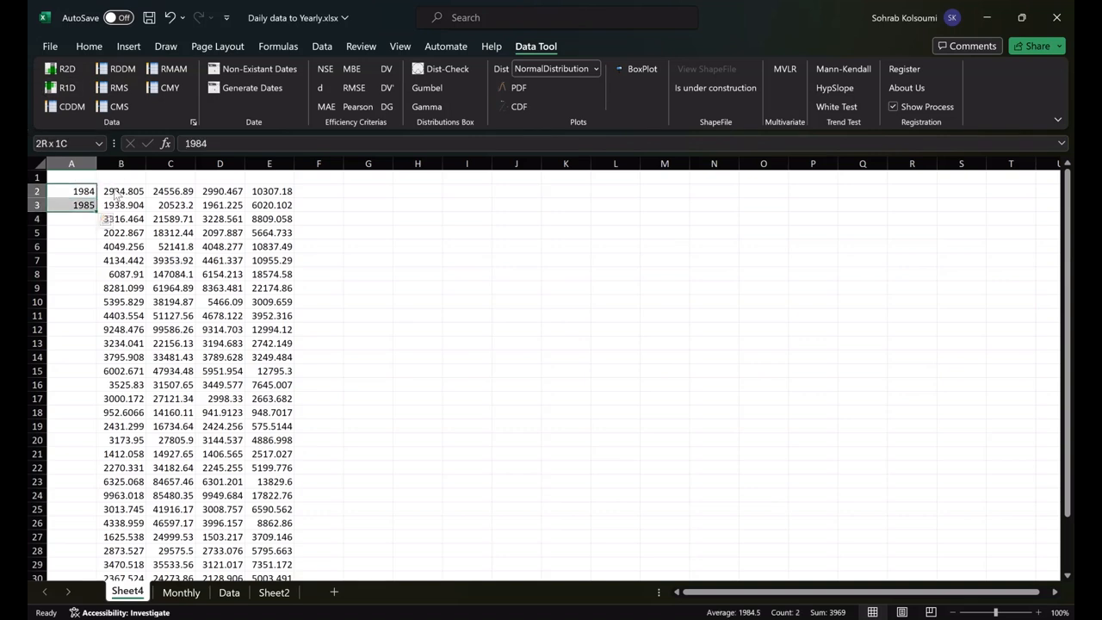
{"action": "double_click", "coordinate": [95, 212]}
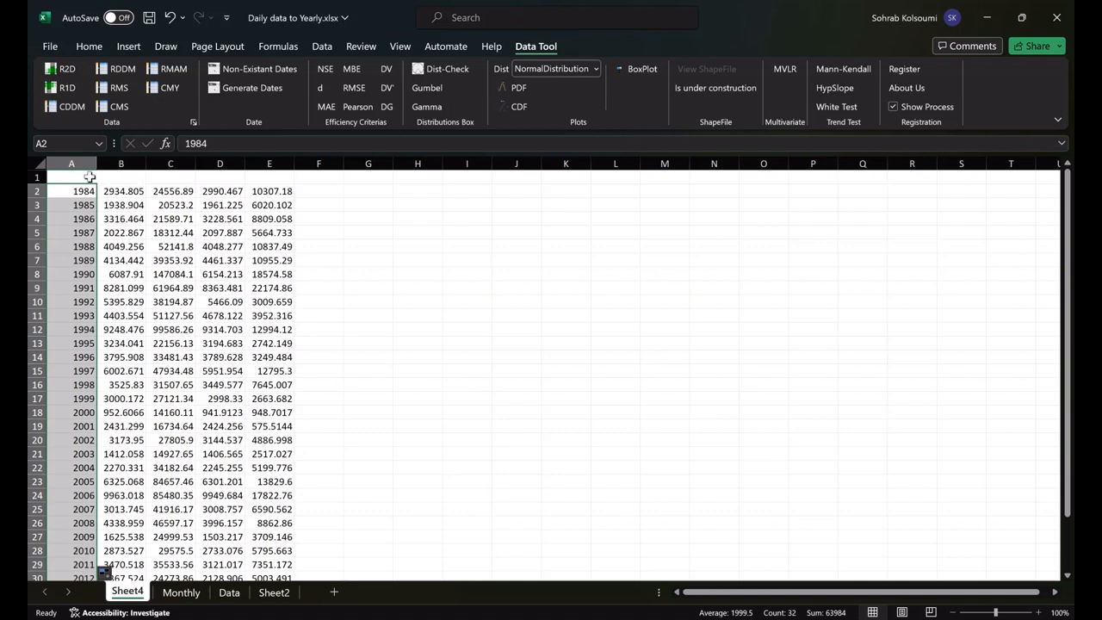
- Enter the header "Years" in cell A1 above the year column
{"action": "left_click", "coordinate": [86, 177]}
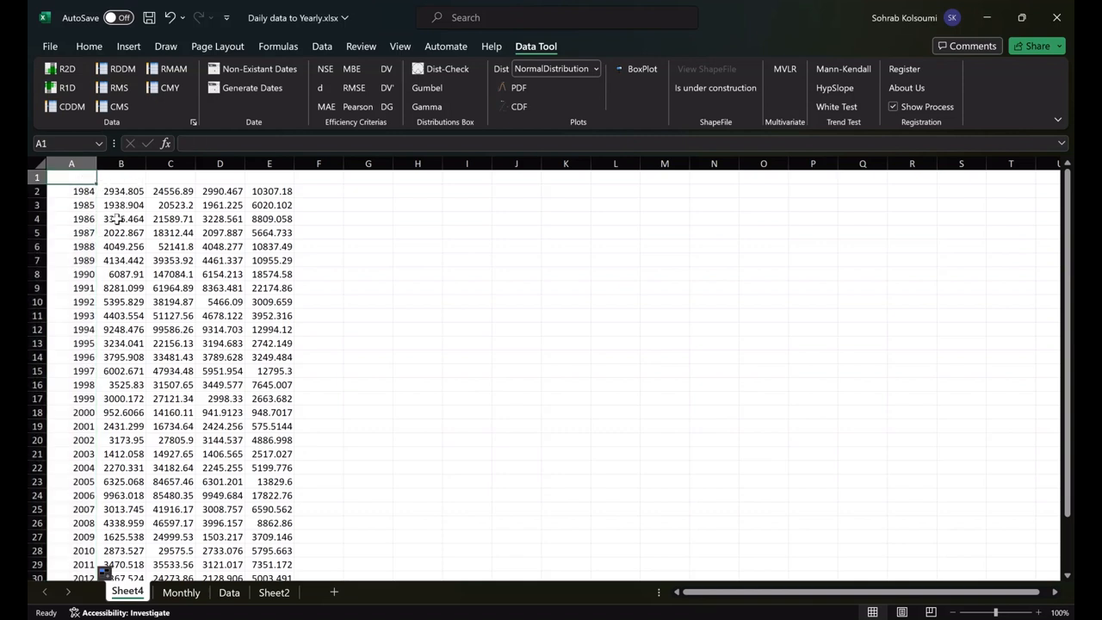
{"action": "type", "text": "Years"}
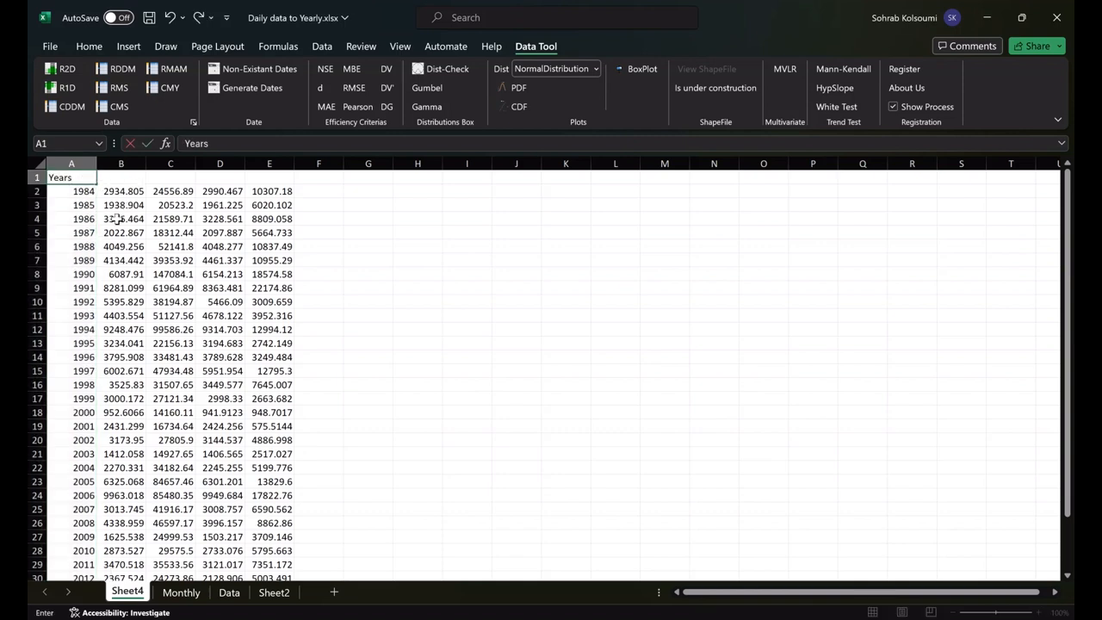
{"action": "key", "text": "Right"}
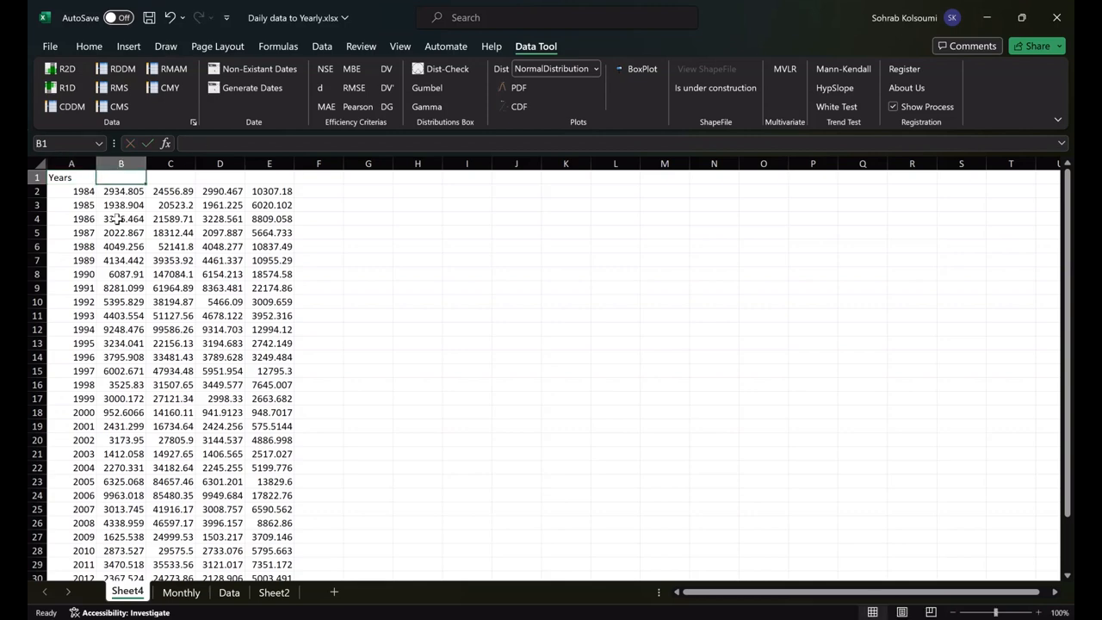
- Copy the Station1 to Station4 headers from the Data sheet into row 1 of Sheet4, starting at B1
{"action": "left_click", "coordinate": [182, 593]}
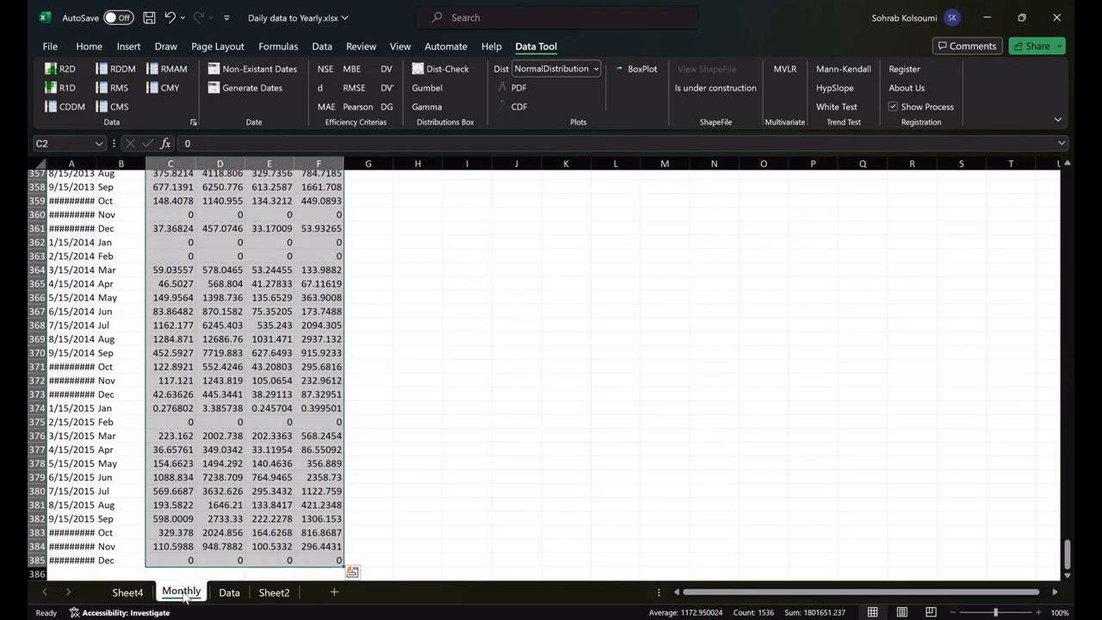
{"action": "left_click", "coordinate": [229, 594]}
{"action": "right_click", "coordinate": [219, 178]}
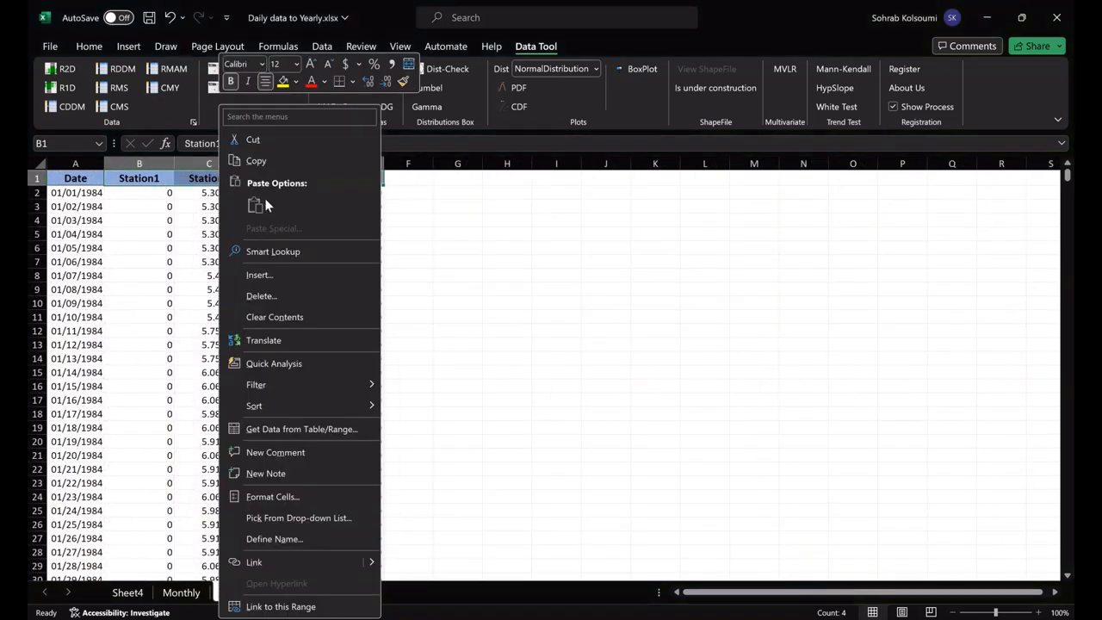
{"action": "left_click", "coordinate": [267, 160]}
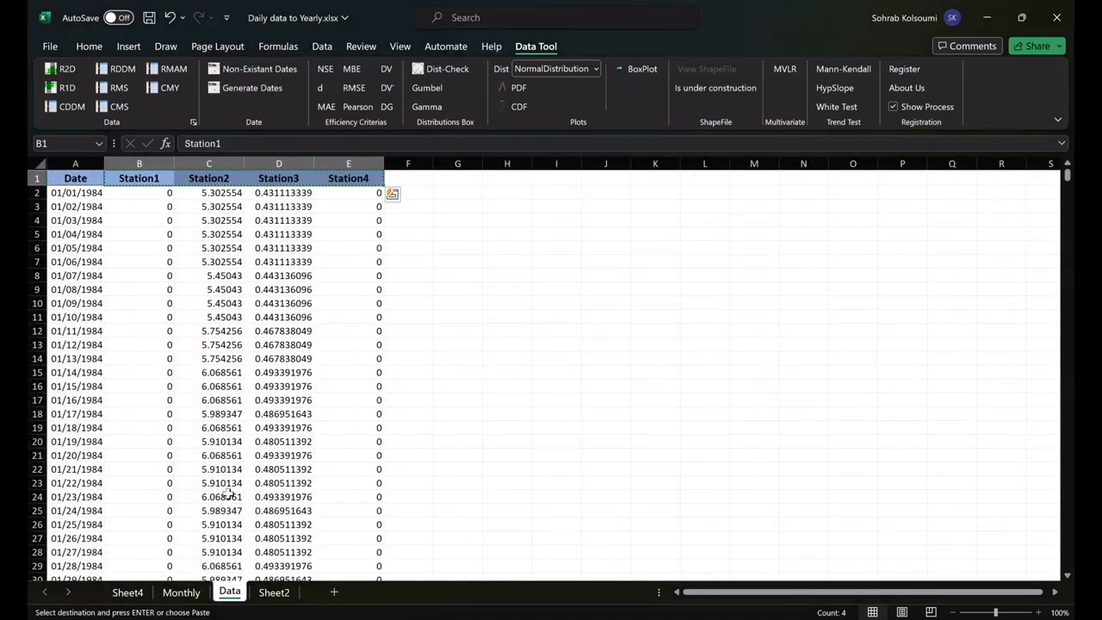
{"action": "left_click", "coordinate": [179, 592]}
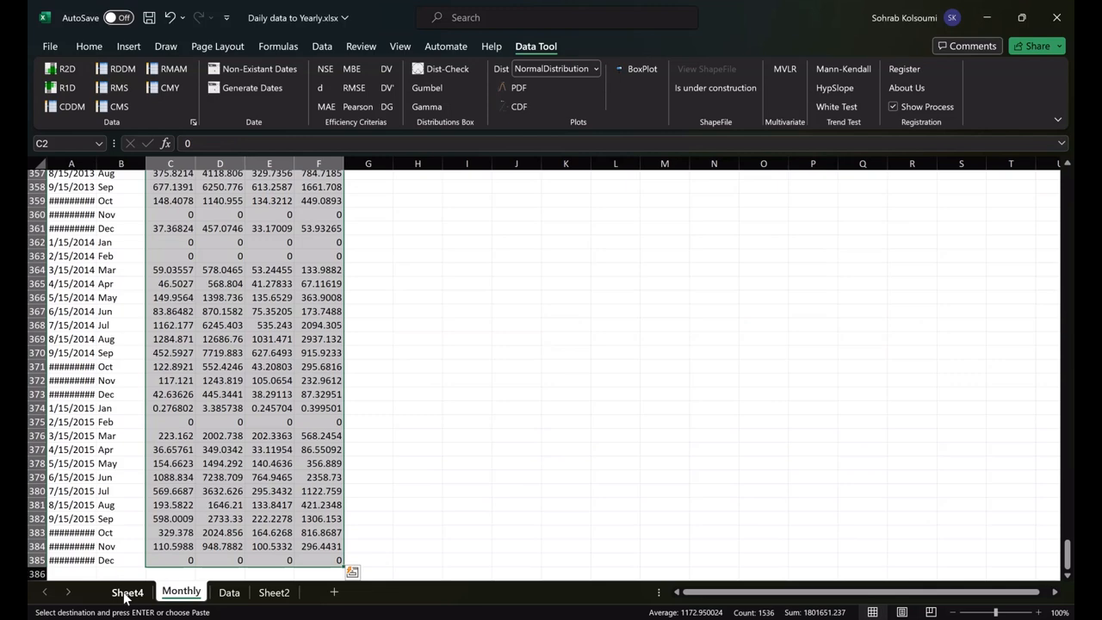
{"action": "scroll", "coordinate": [203, 473], "scroll_direction": "up", "scroll_amount": 19}
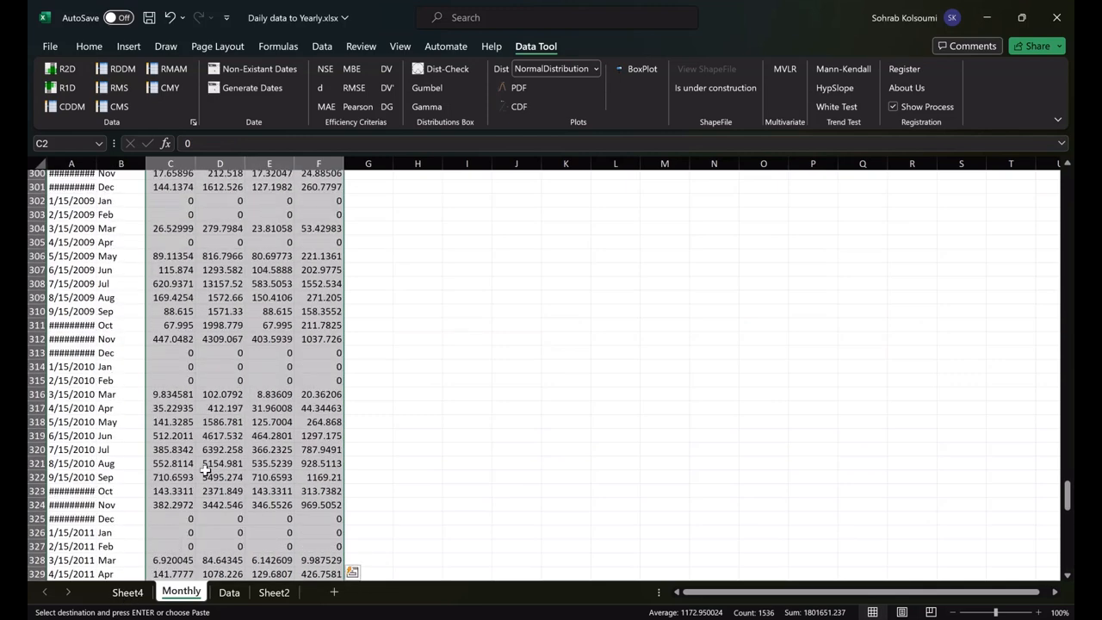
{"action": "left_click", "coordinate": [128, 592]}
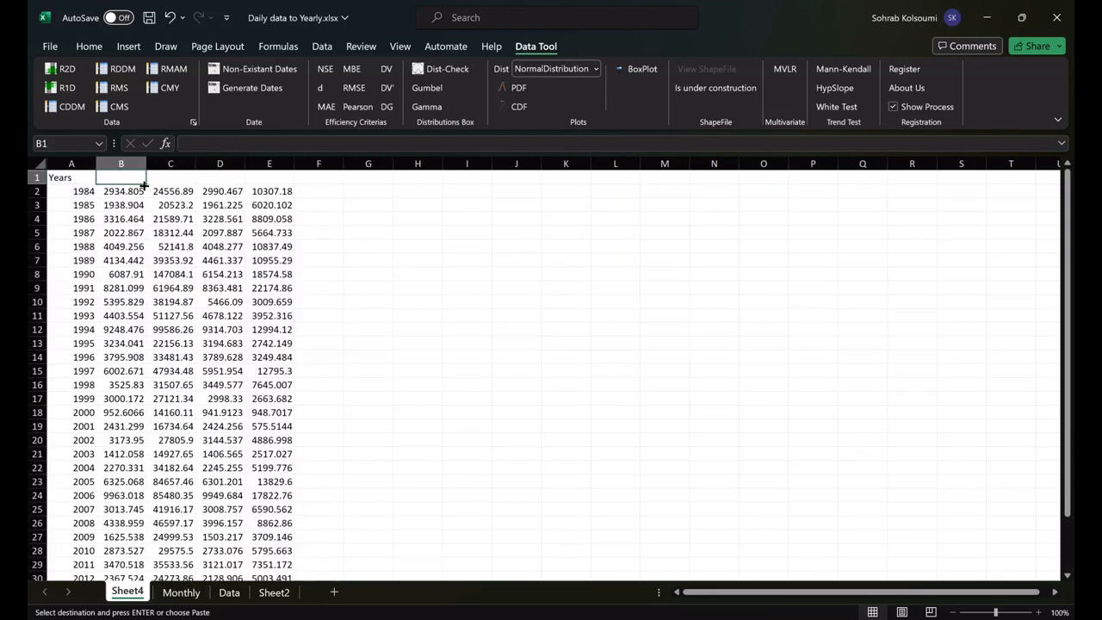
{"action": "key", "text": "ctrl+v"}
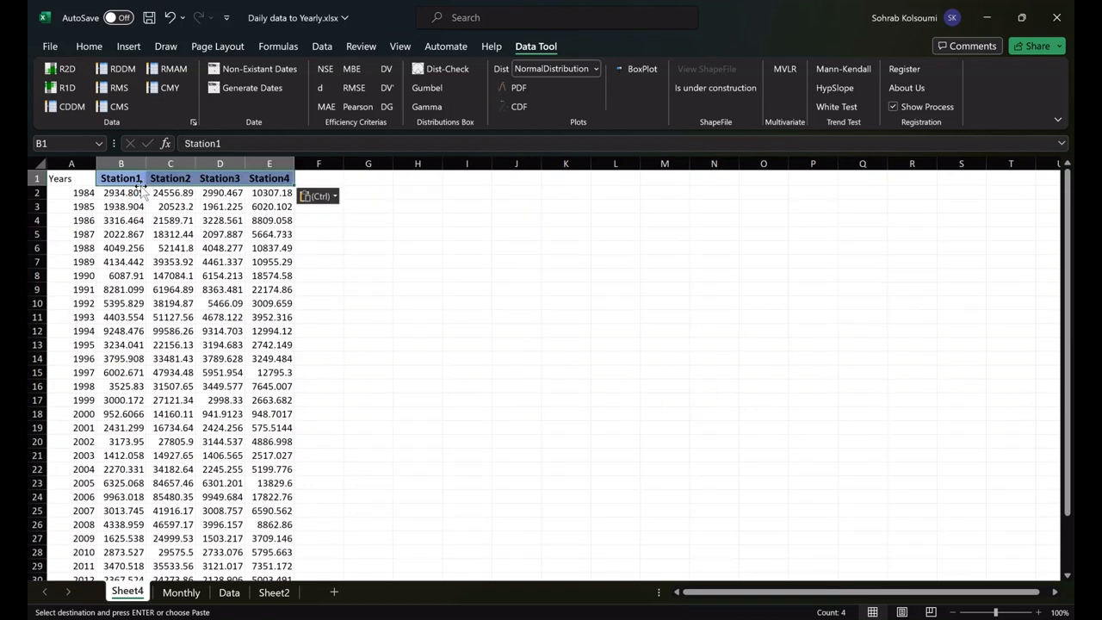
{"action": "left_click", "coordinate": [188, 262]}
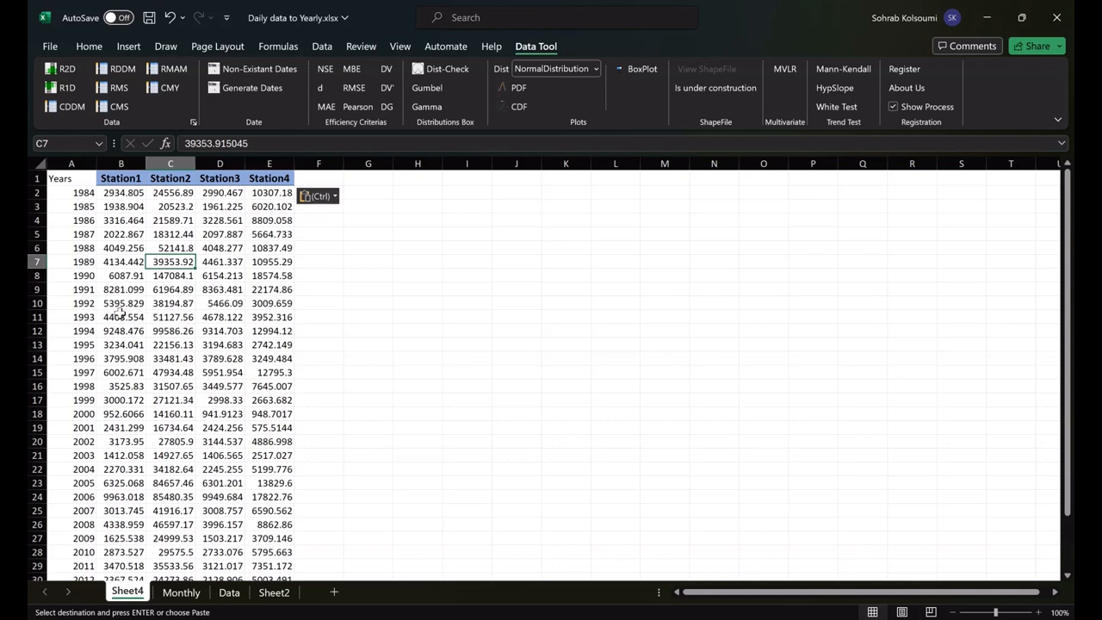
- Select the whole yearly table on Sheet4 and insert a scatter chart with smooth lines and no markers
{"action": "left_click", "coordinate": [136, 182]}
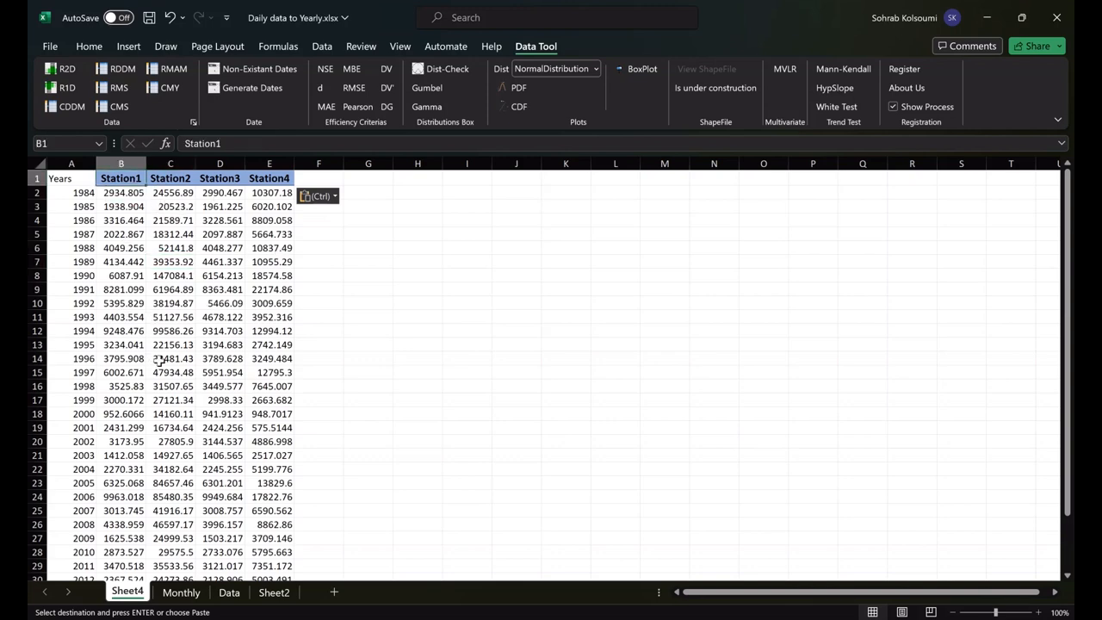
{"action": "key", "text": "ctrl+a"}
{"action": "key", "text": "ctrl+v"}
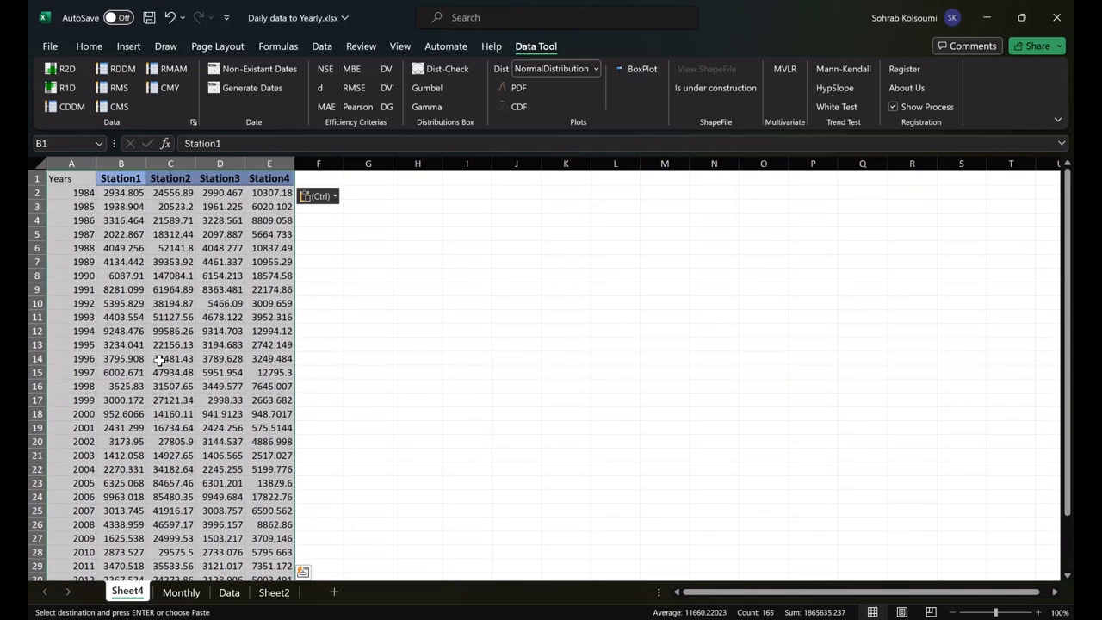
{"action": "left_click", "coordinate": [127, 47]}
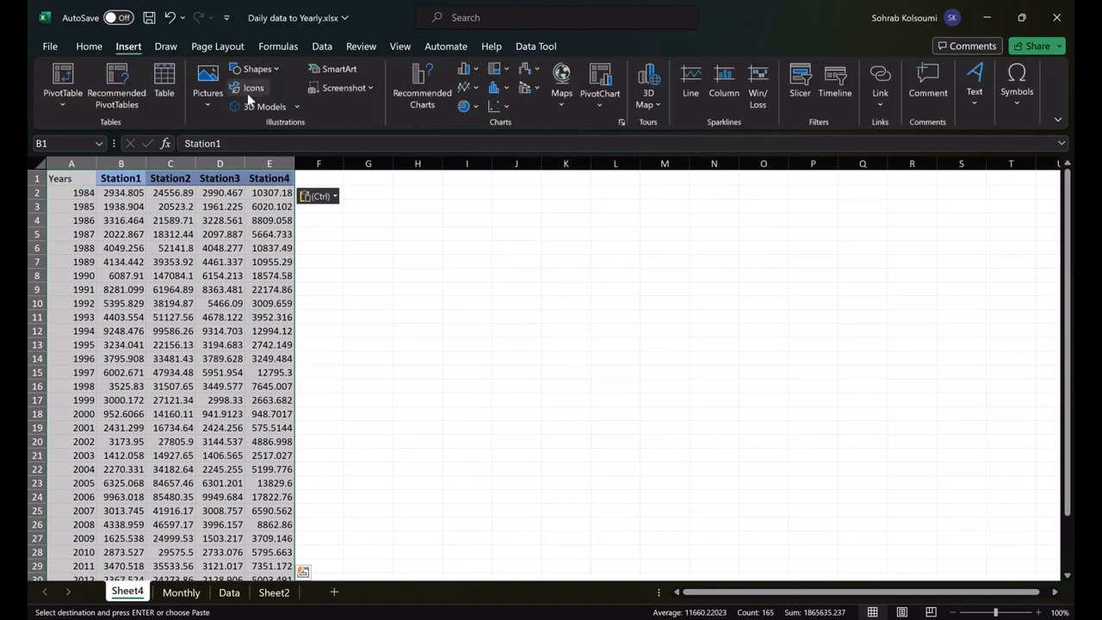
{"action": "left_click", "coordinate": [496, 104]}
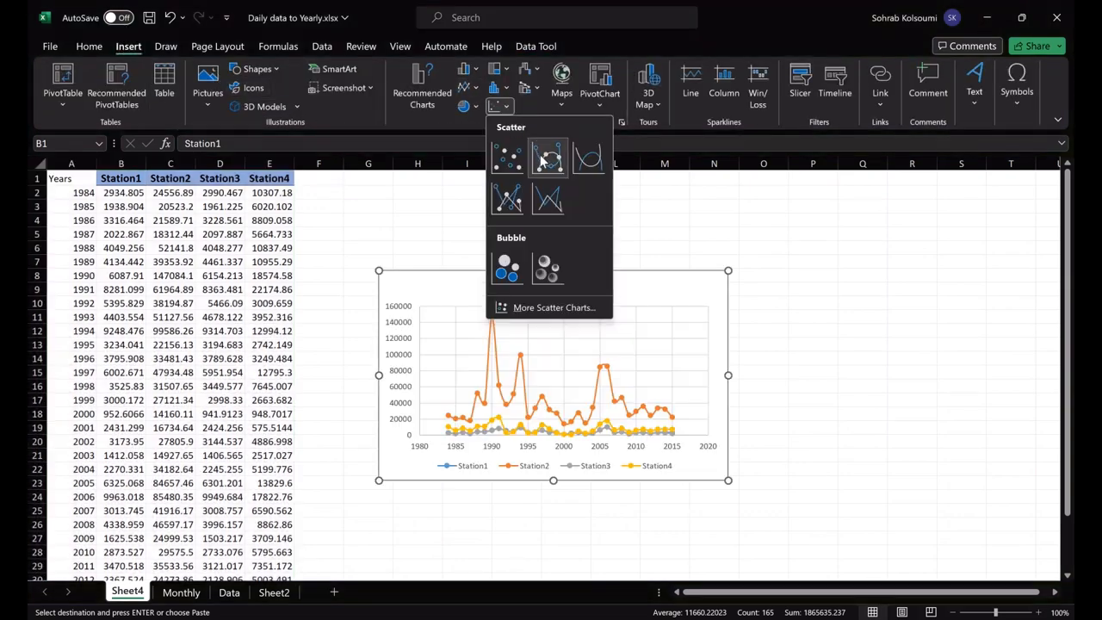
{"action": "left_click", "coordinate": [590, 164]}
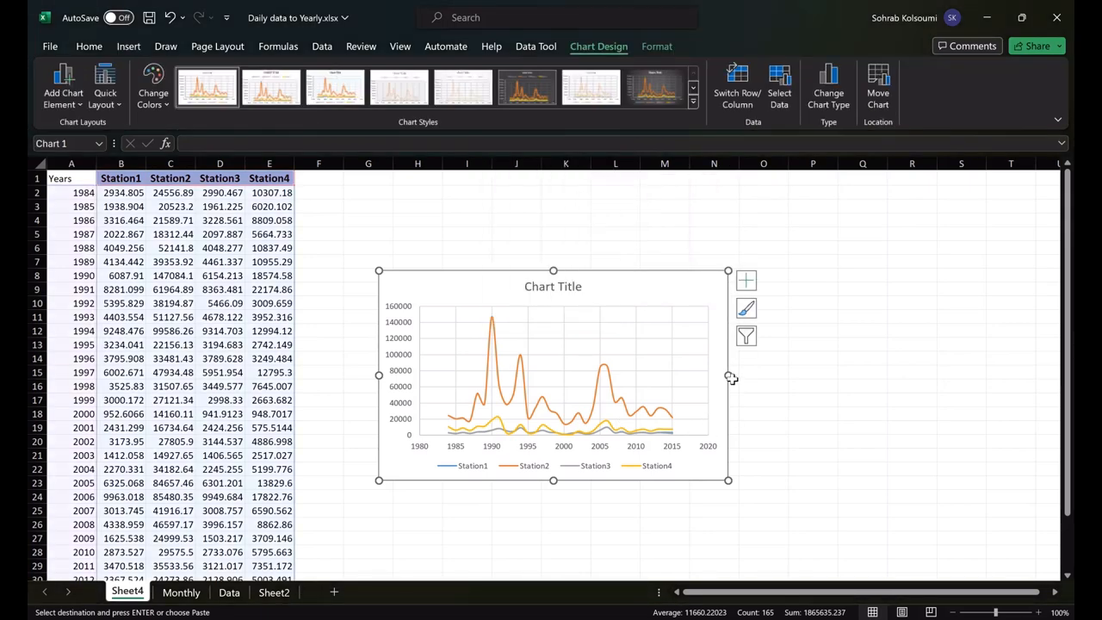
- Widen the yearly scatter chart on both sides so it spans from about column G to column S
{"action": "left_click_drag", "start_coordinate": [730, 374], "coordinate": [952, 340]}
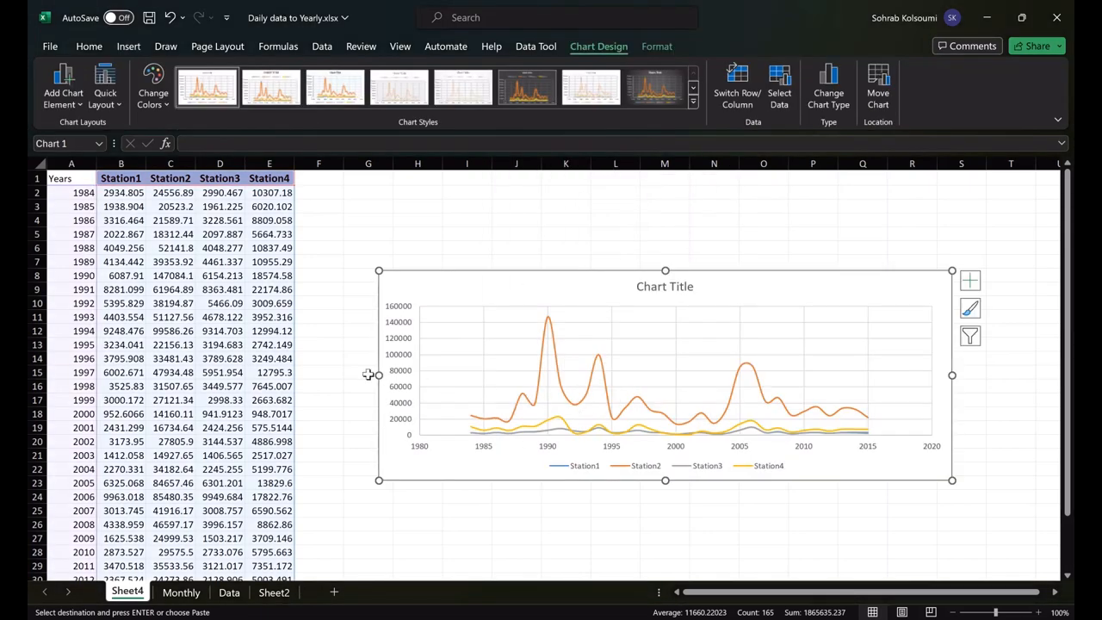
{"action": "left_click_drag", "start_coordinate": [379, 374], "coordinate": [341, 375]}
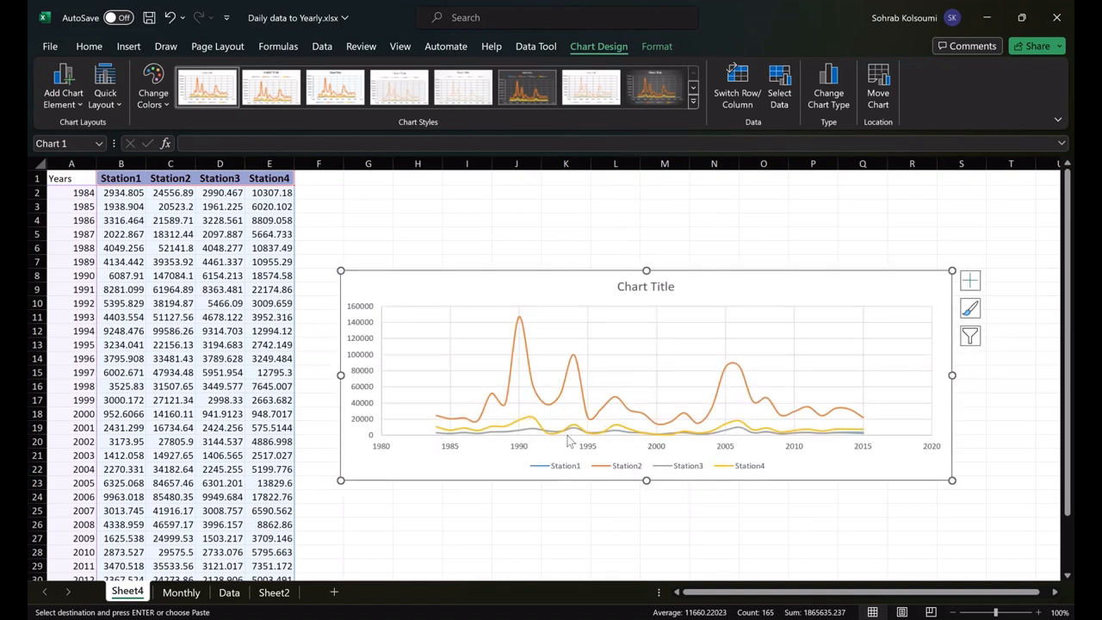
{"action": "scroll", "coordinate": [568, 437], "scroll_direction": "down", "scroll_amount": 2}
{"action": "scroll", "coordinate": [568, 437], "scroll_direction": "up", "scroll_amount": 2}
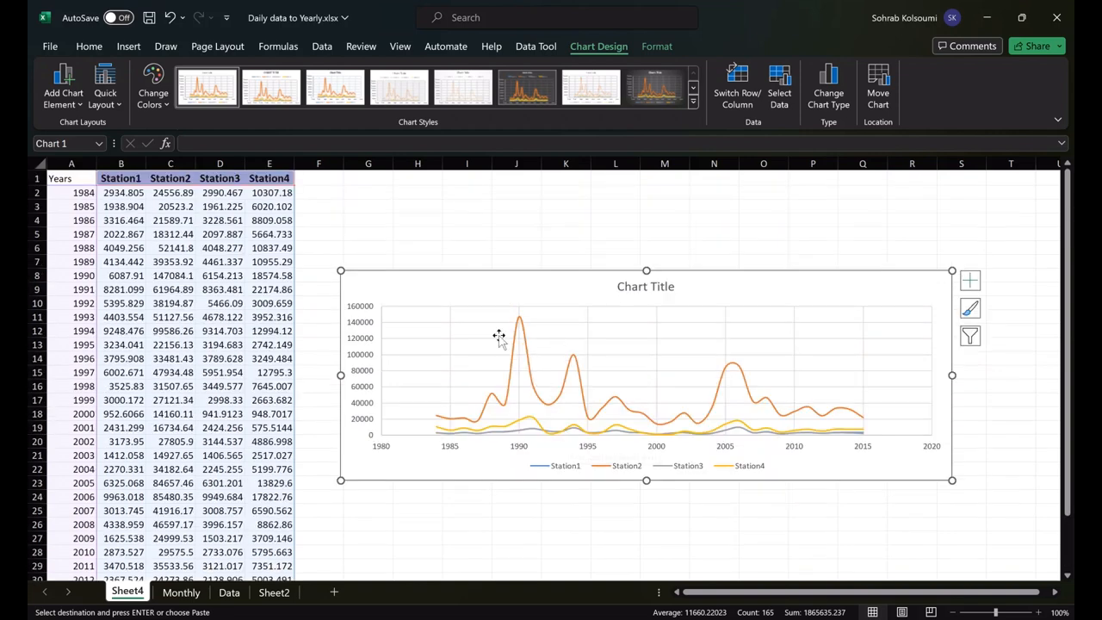